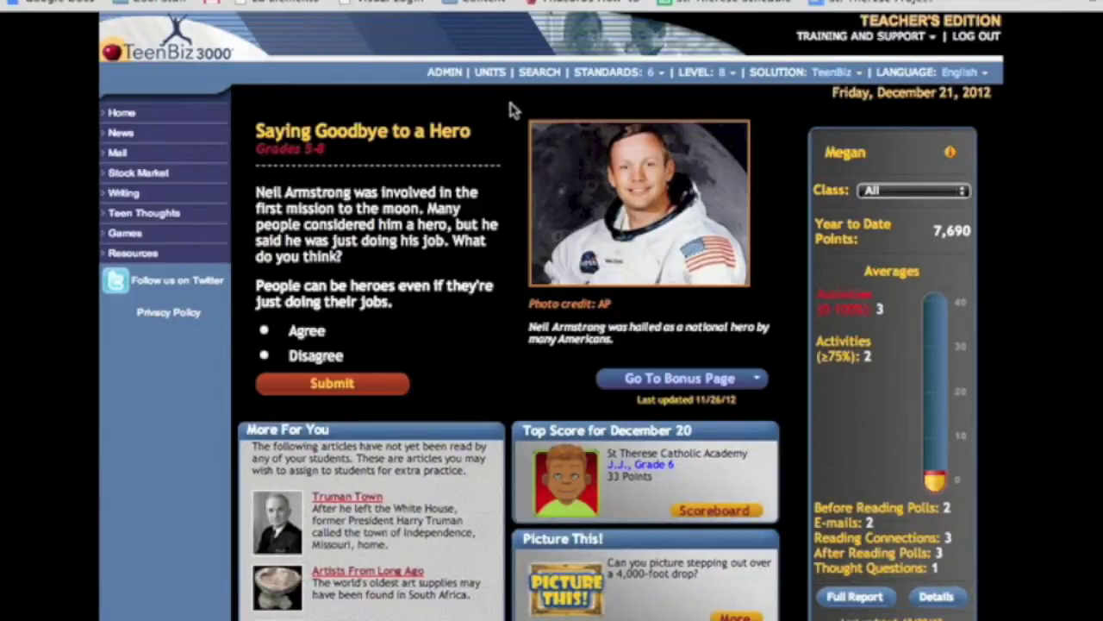
# Search articles for 'Archeology treasures' from the suggestions and scroll the 44 results
pyautogui.click(551, 80)
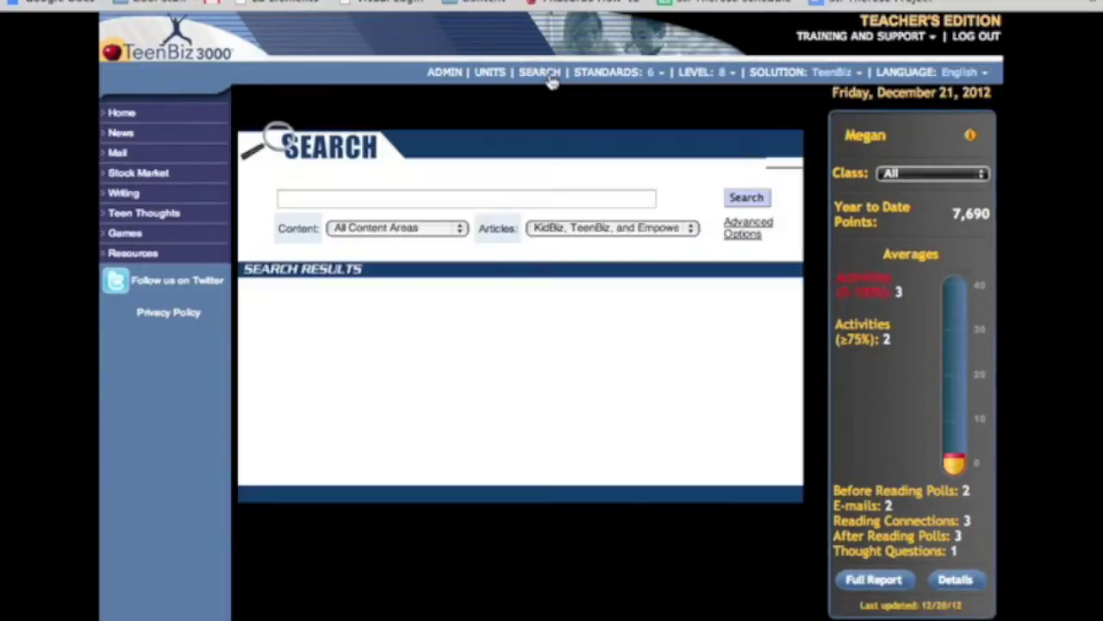
pyautogui.click(332, 195)
pyautogui.write('Arc')
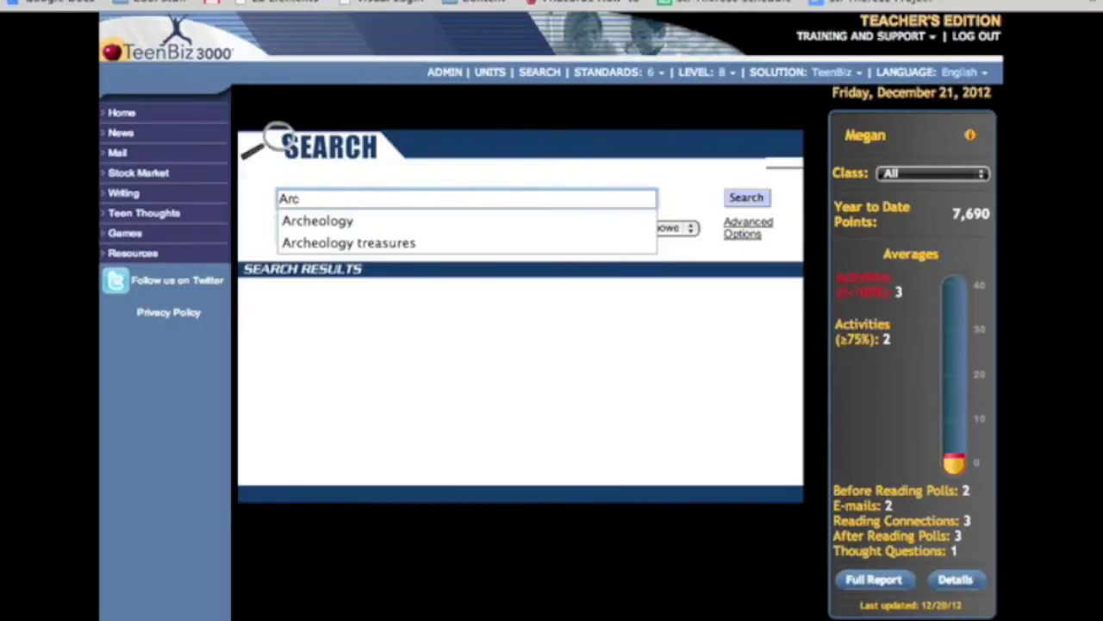
pyautogui.press('Down')
pyautogui.press('Down')
pyautogui.press('Return')
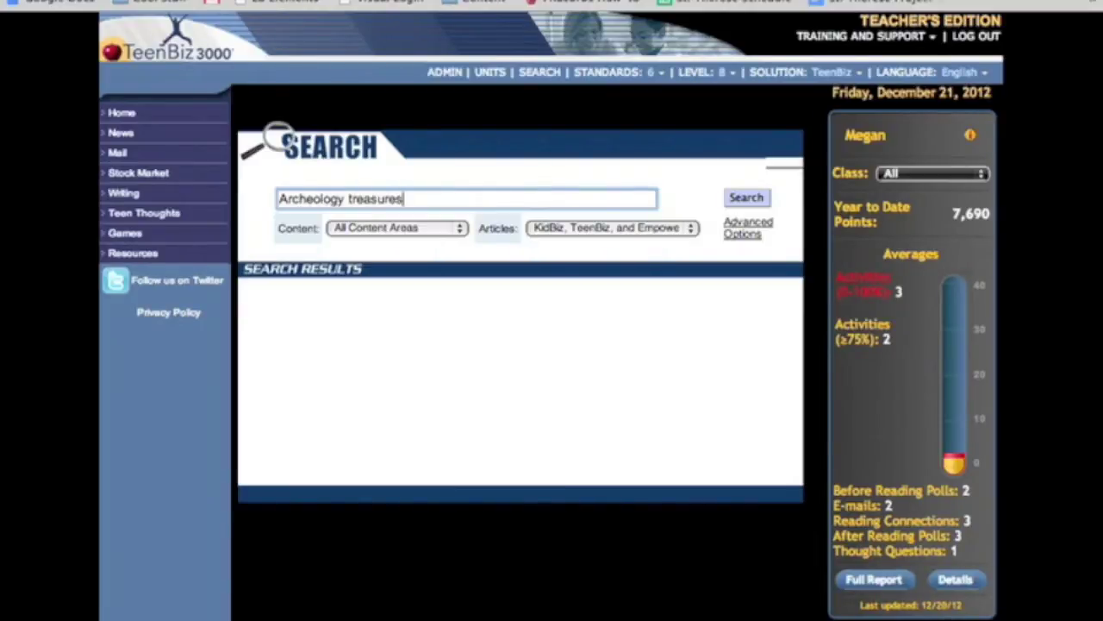
pyautogui.click(750, 197)
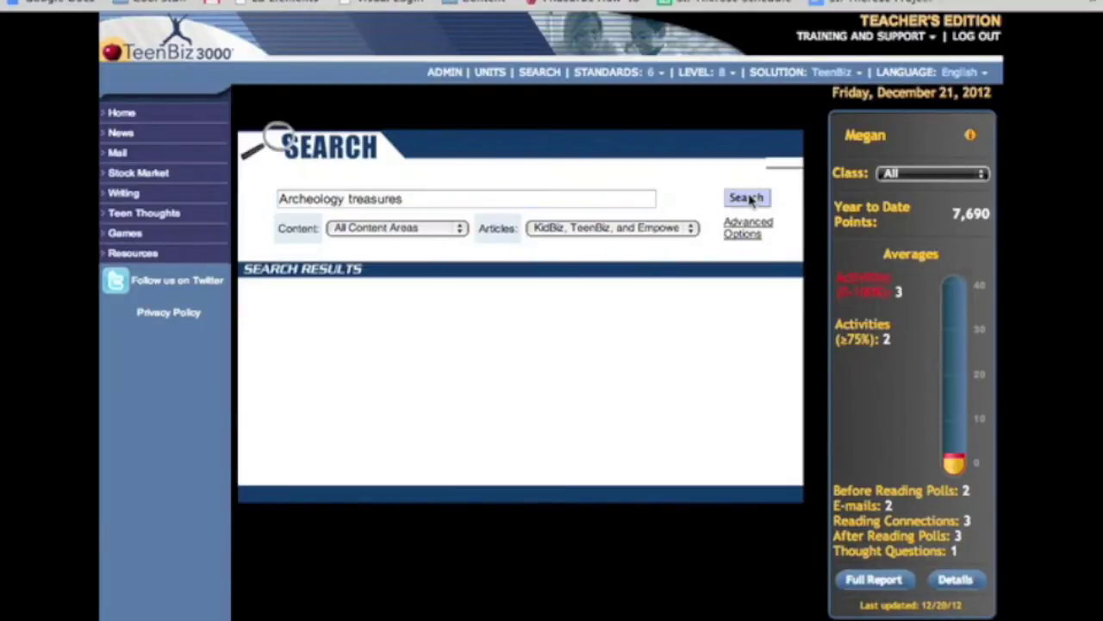
pyautogui.scroll(-3, 468, 340)
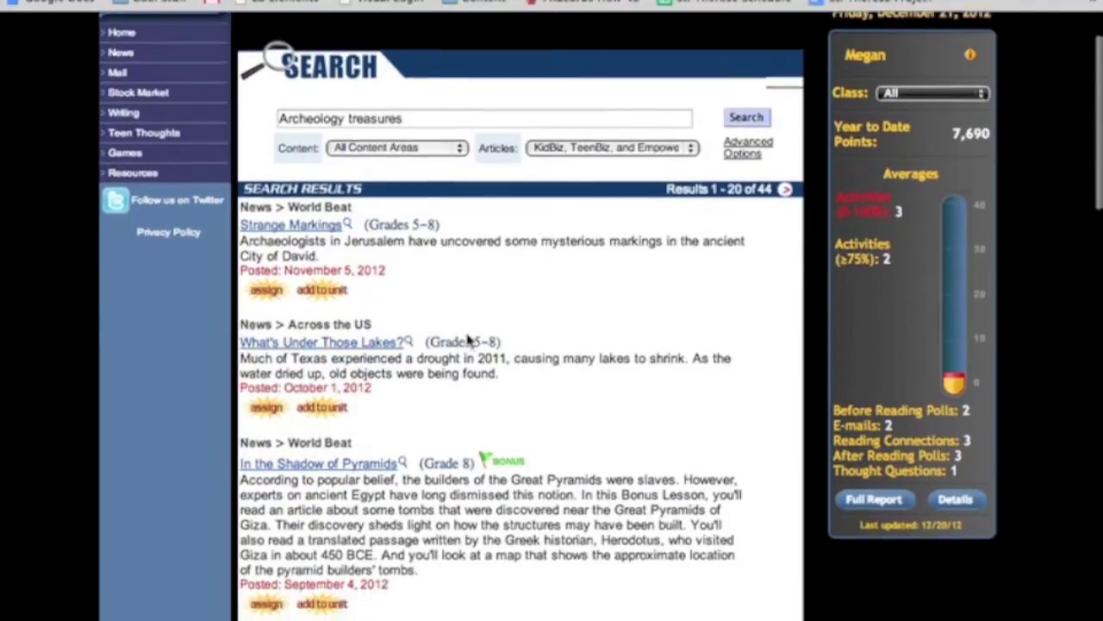
pyautogui.scroll(-4, 468, 340)
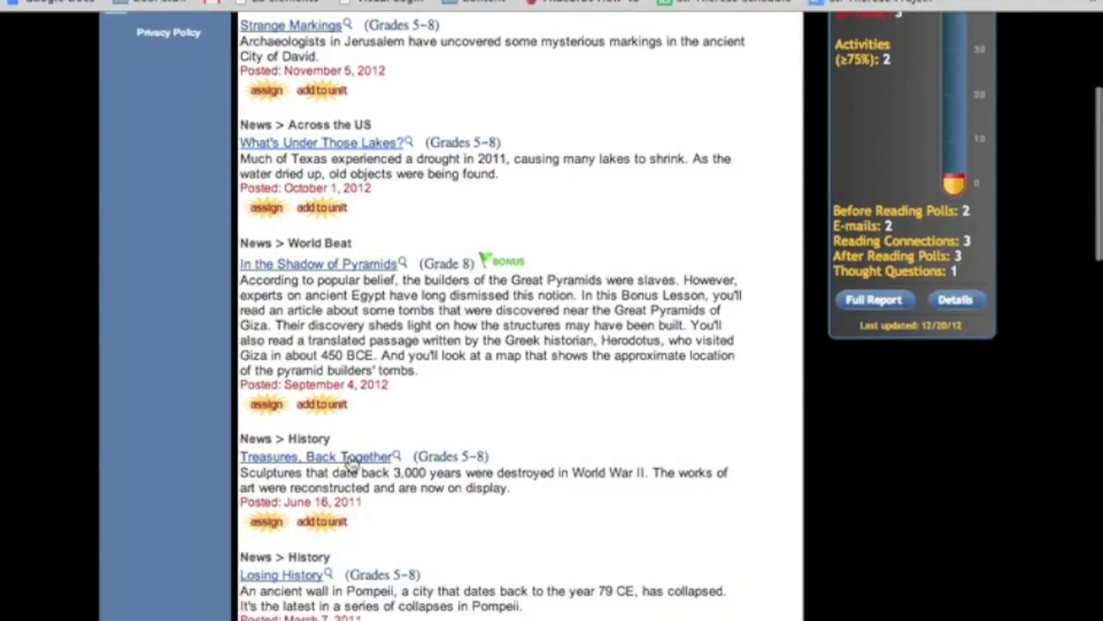
# Open the Treasures, Back Together article and scroll through its text
pyautogui.click(349, 458)
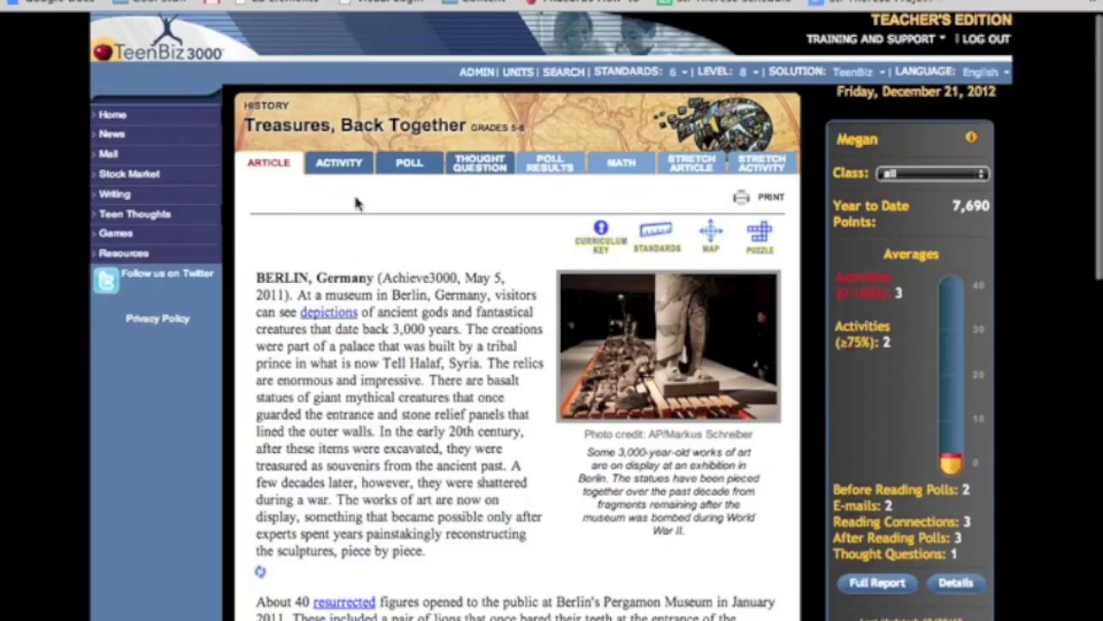
pyautogui.scroll(-4, 355, 197)
pyautogui.scroll(-15, 355, 191)
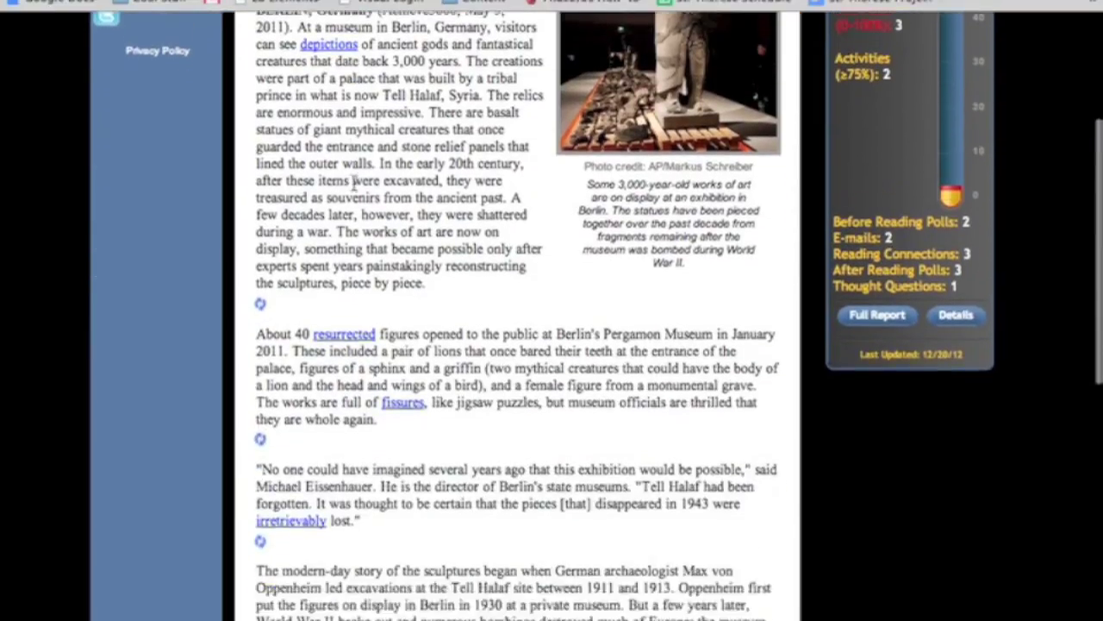
pyautogui.scroll(-4, 354, 190)
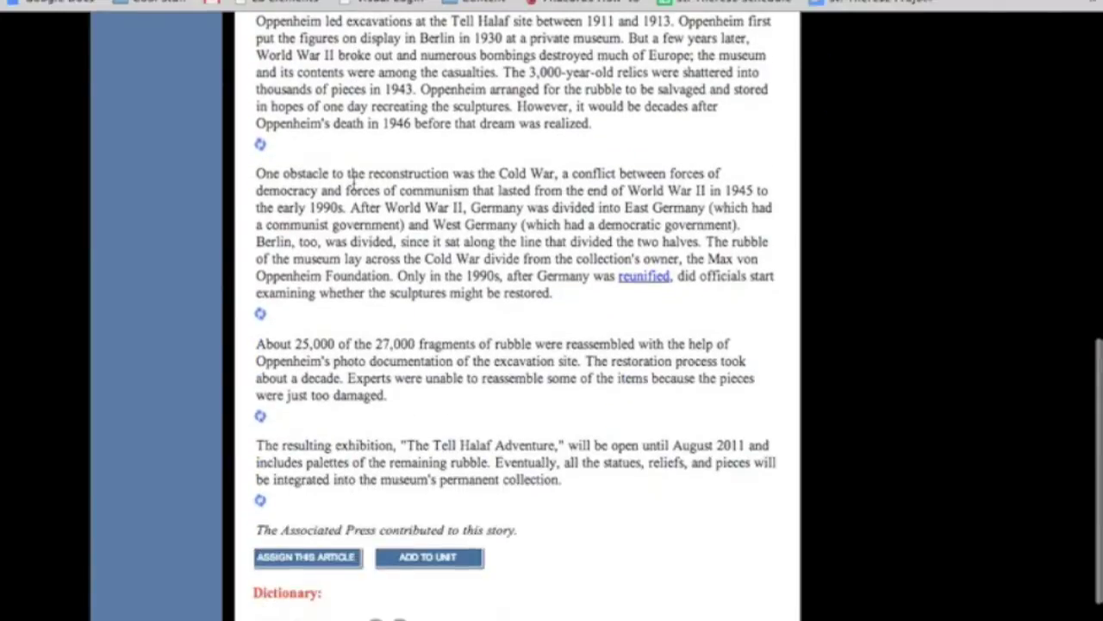
pyautogui.scroll(20, 354, 183)
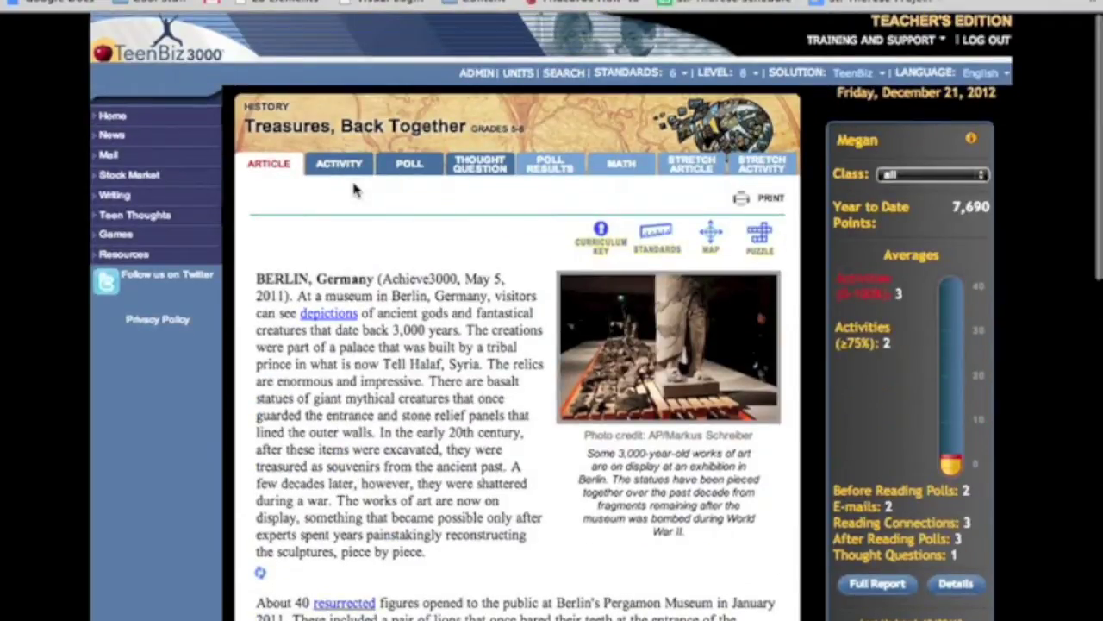
# Review the article's multiple-choice activity, opinion poll and thought question
pyautogui.click(347, 172)
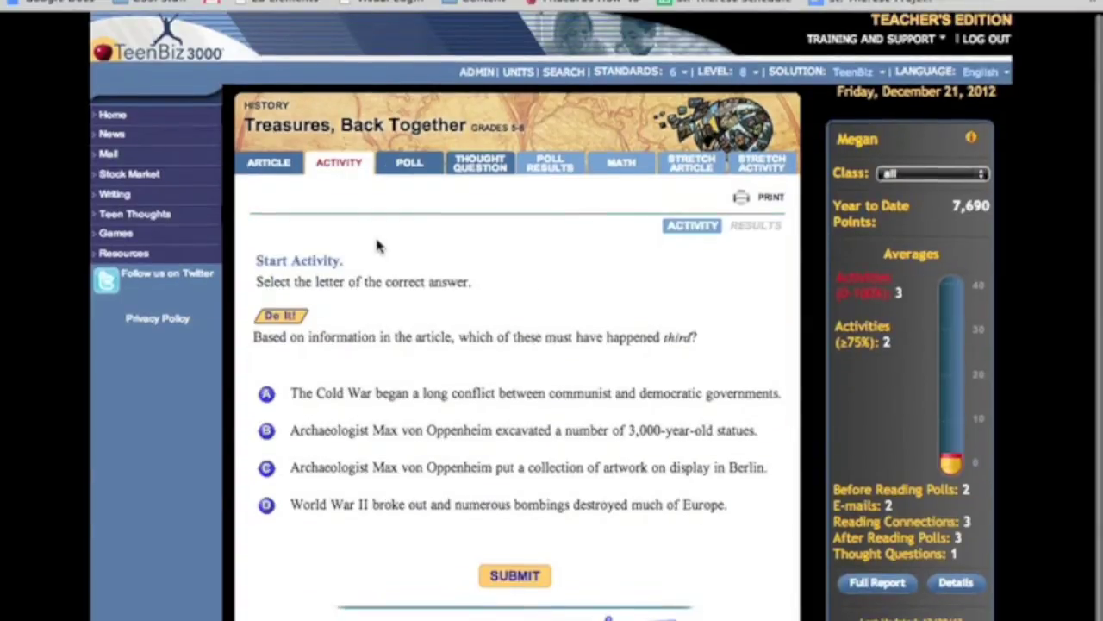
pyautogui.scroll(-1, 376, 246)
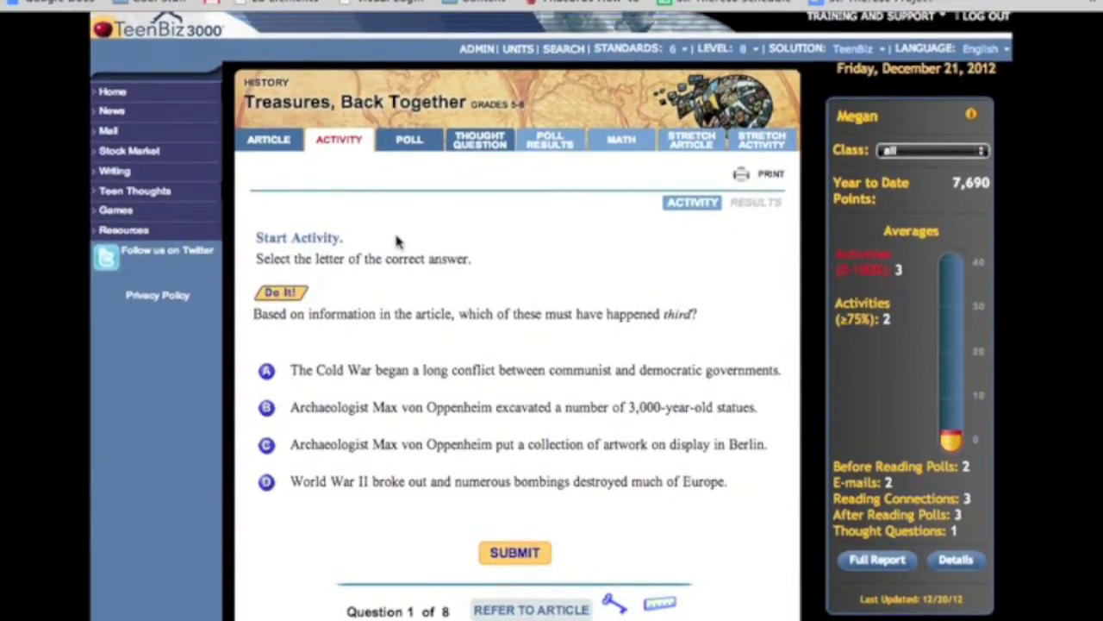
pyautogui.click(412, 149)
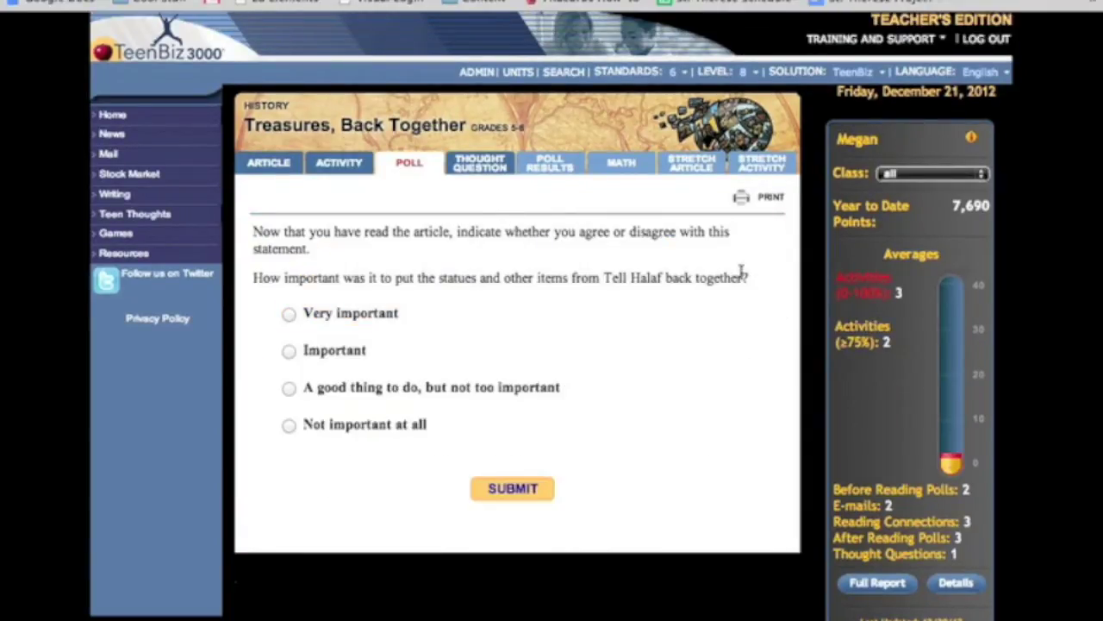
pyautogui.click(477, 173)
pyautogui.scroll(-5, 586, 283)
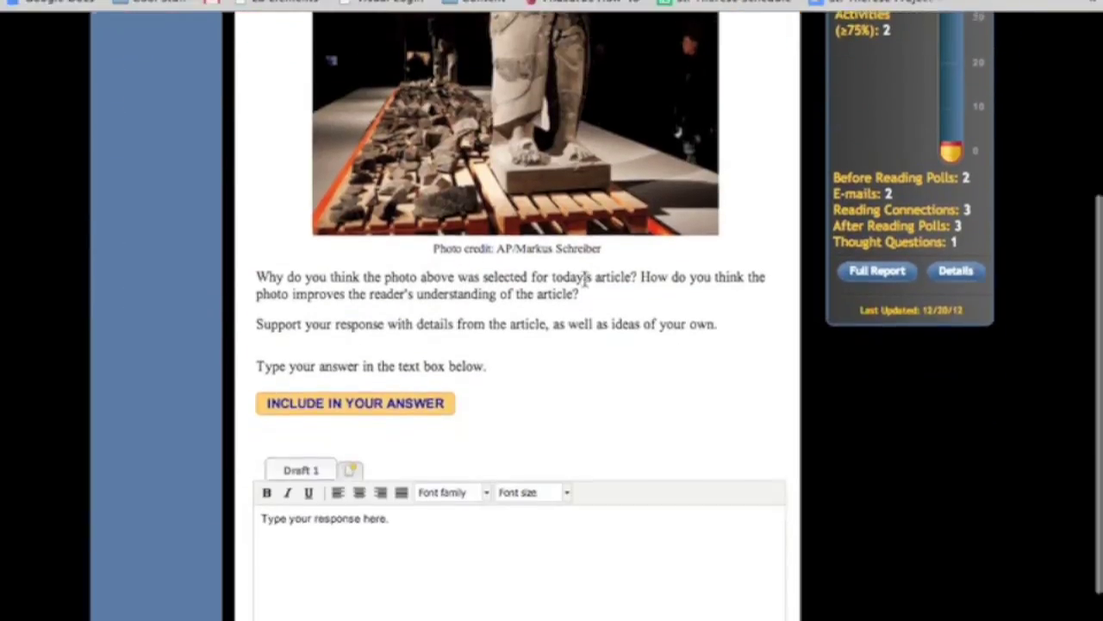
pyautogui.scroll(-2, 584, 280)
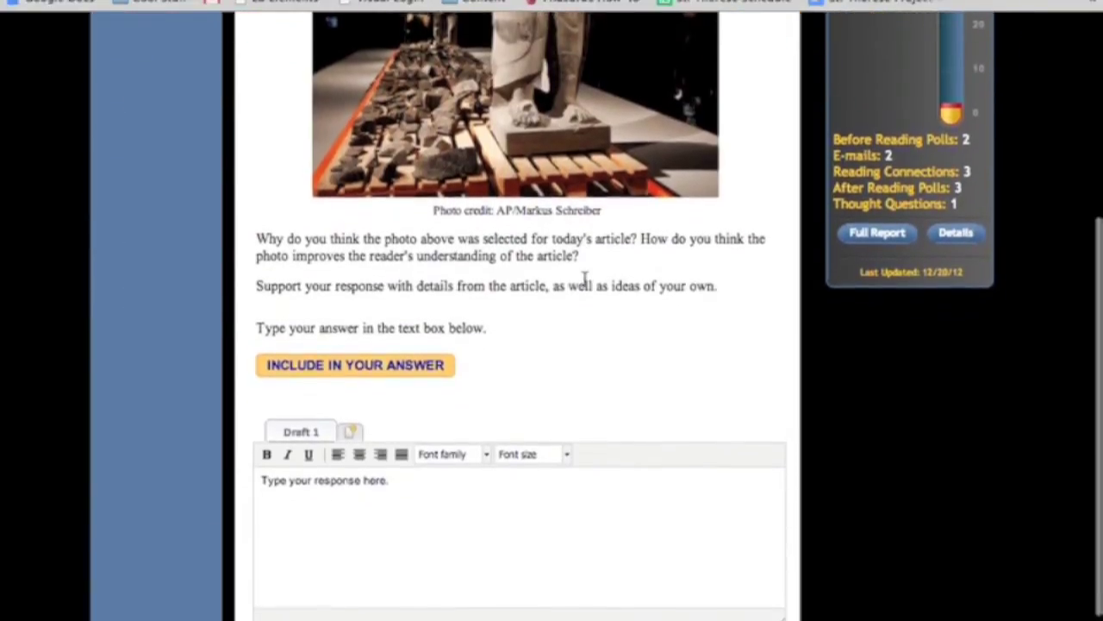
pyautogui.scroll(8, 584, 280)
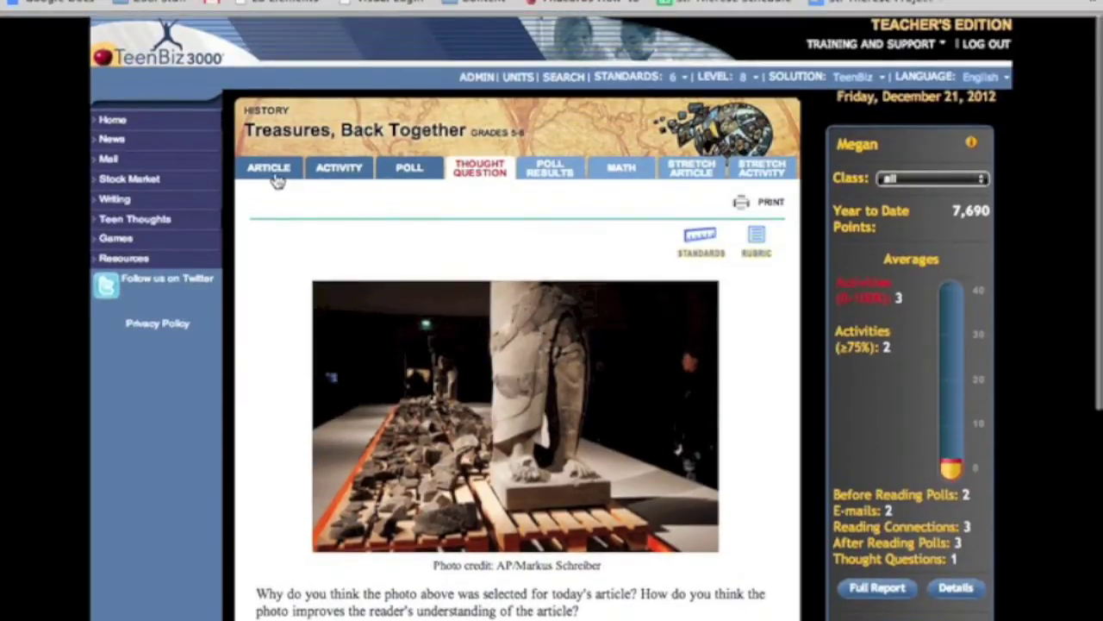
# Return to the article text and scroll down to the dictionary at the bottom
pyautogui.click(275, 177)
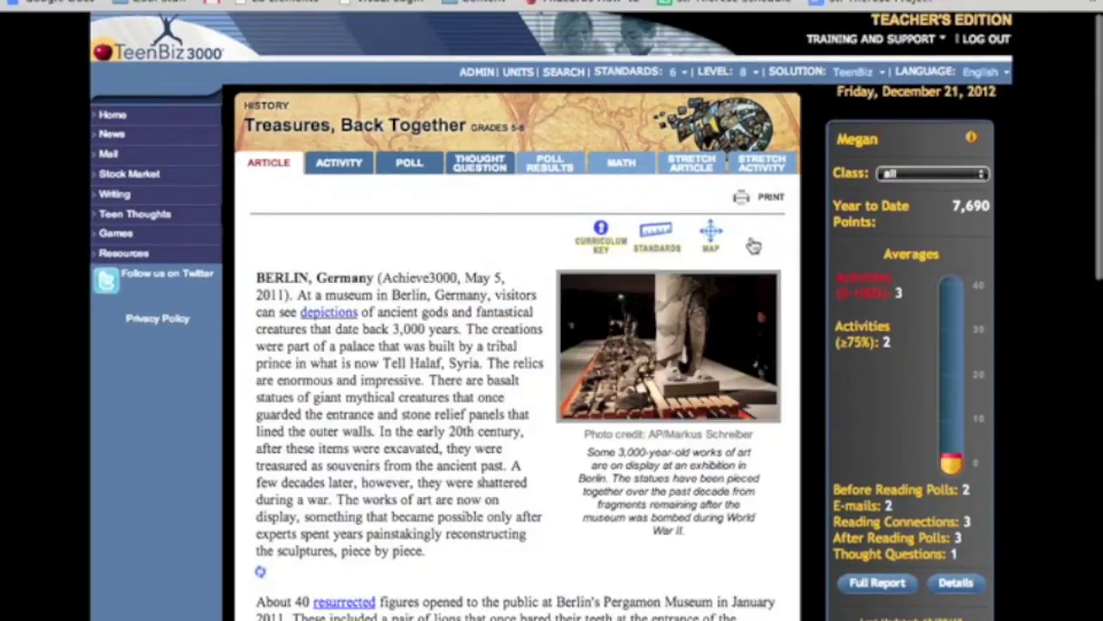
pyautogui.scroll(-10, 750, 241)
pyautogui.scroll(-9, 751, 241)
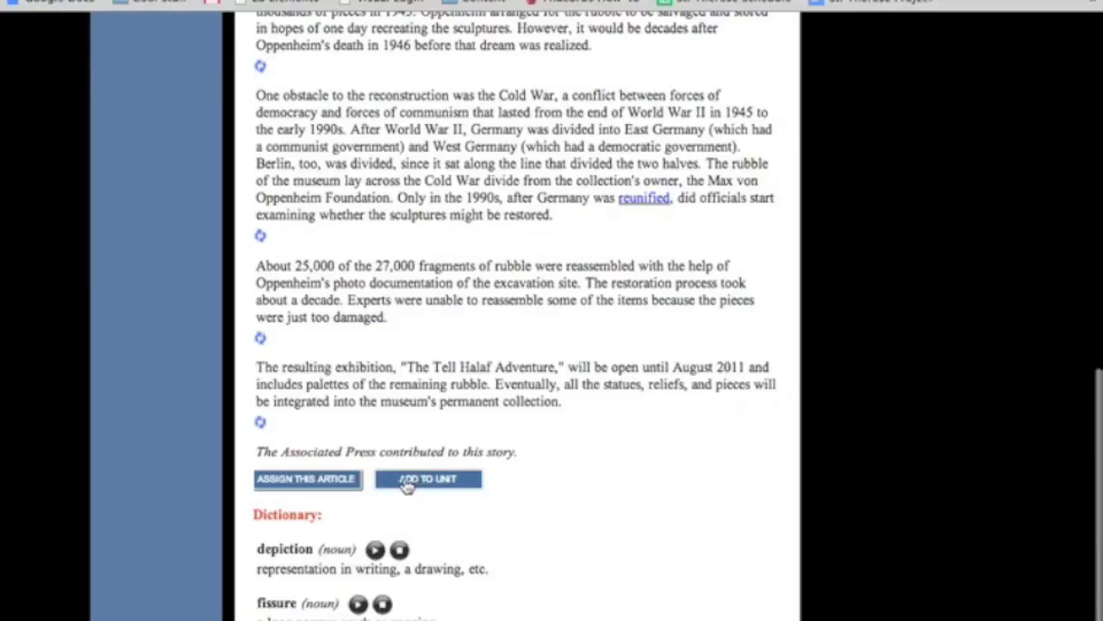
# Start an assignment e-mail for the article addressed to All Classes
pyautogui.click(348, 480)
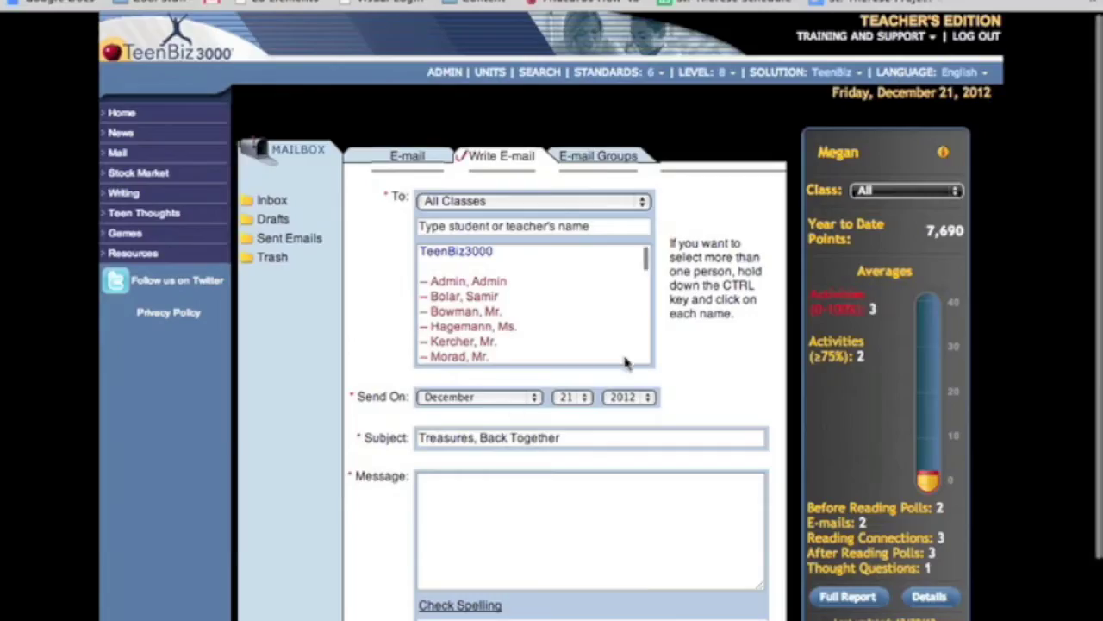
pyautogui.click(608, 201)
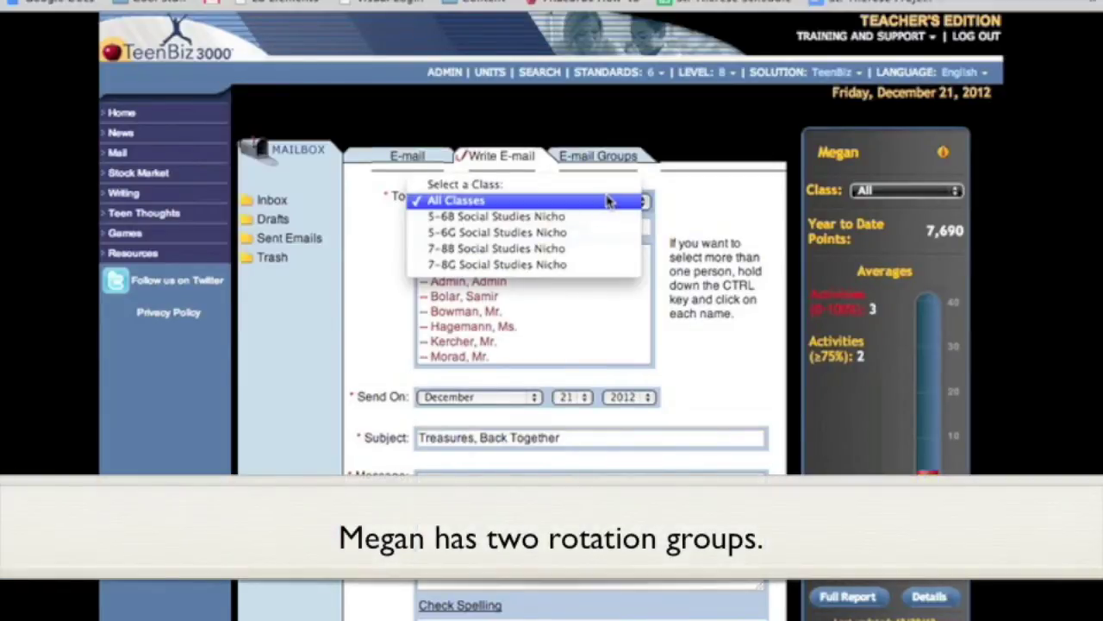
pyautogui.click(608, 202)
# Write the message 'Hi students, Please complete this today' and scroll to Send
pyautogui.scroll(-5, 582, 306)
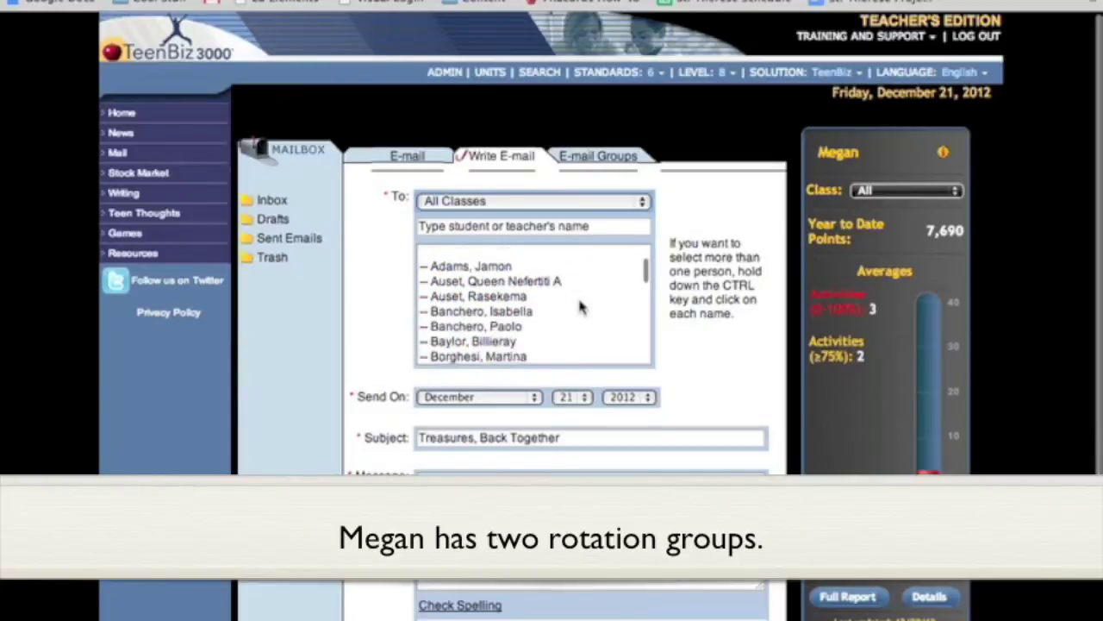
pyautogui.scroll(-6, 582, 306)
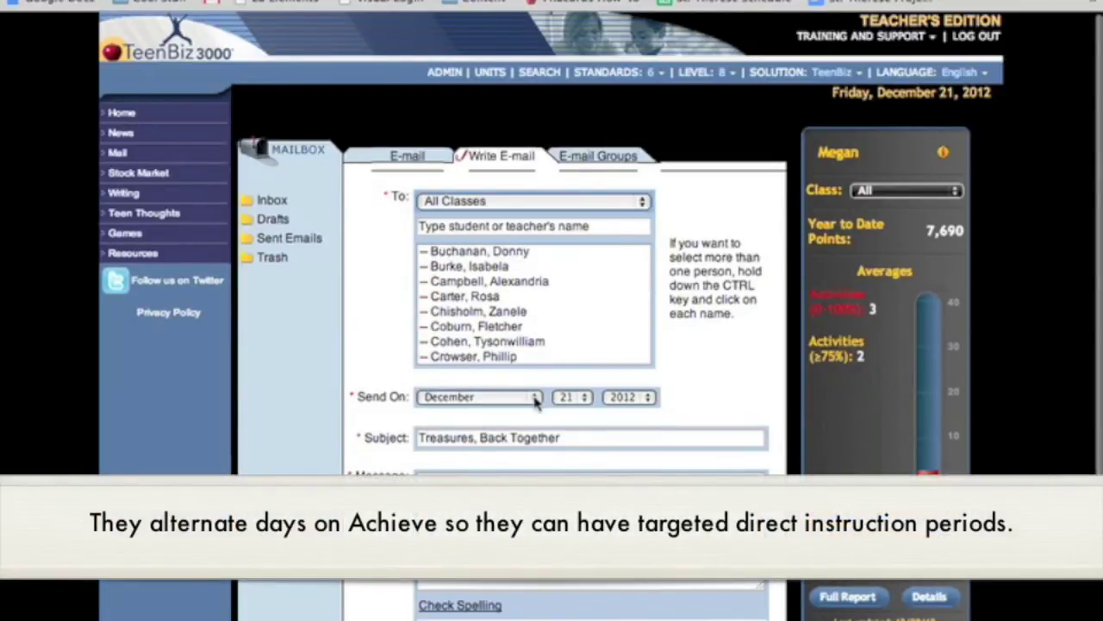
pyautogui.scroll(-2, 549, 397)
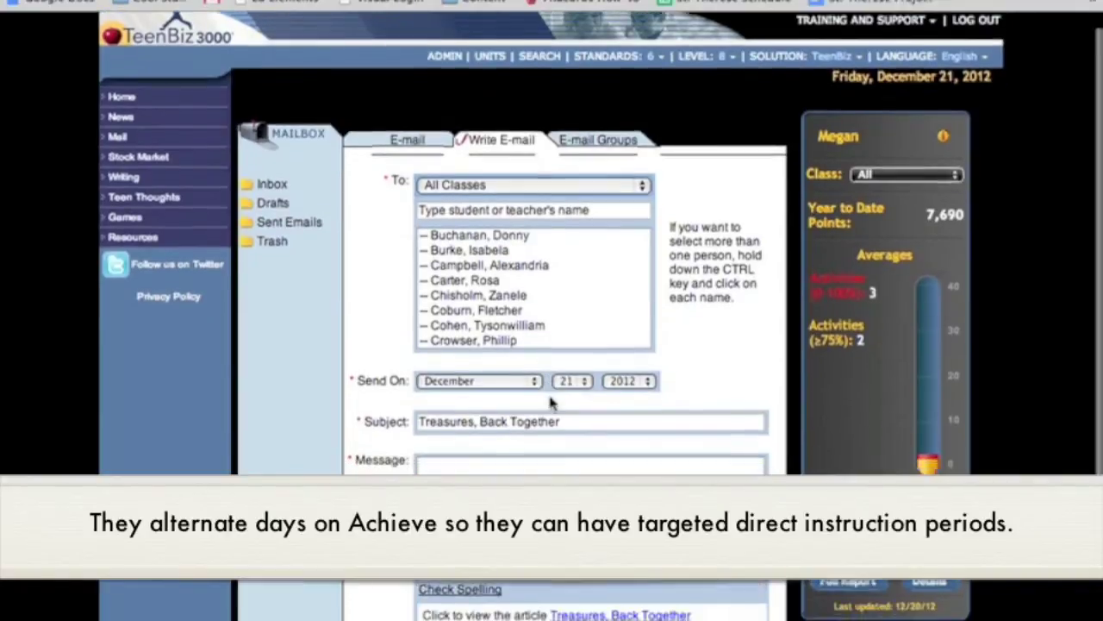
pyautogui.scroll(-3, 550, 396)
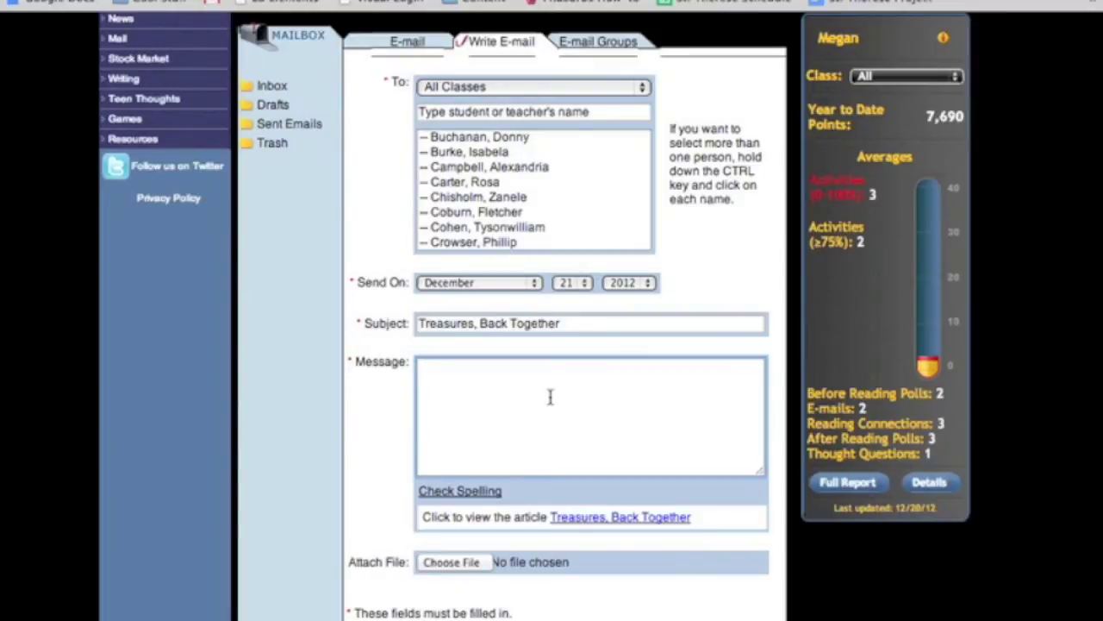
pyautogui.write('Hi students,  Please ')
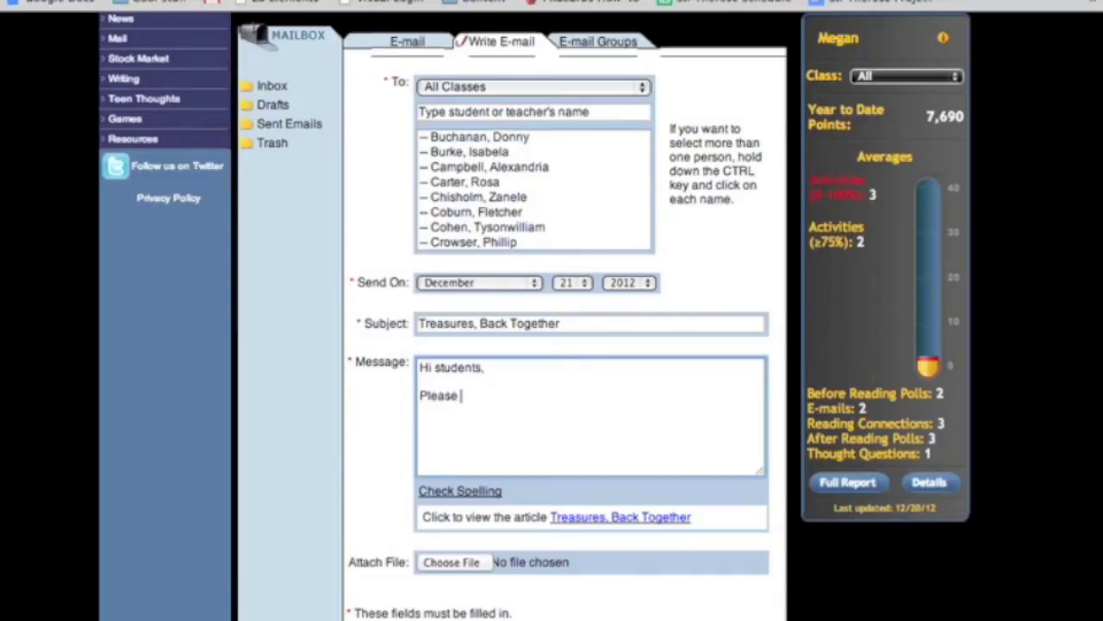
pyautogui.write('complete this')
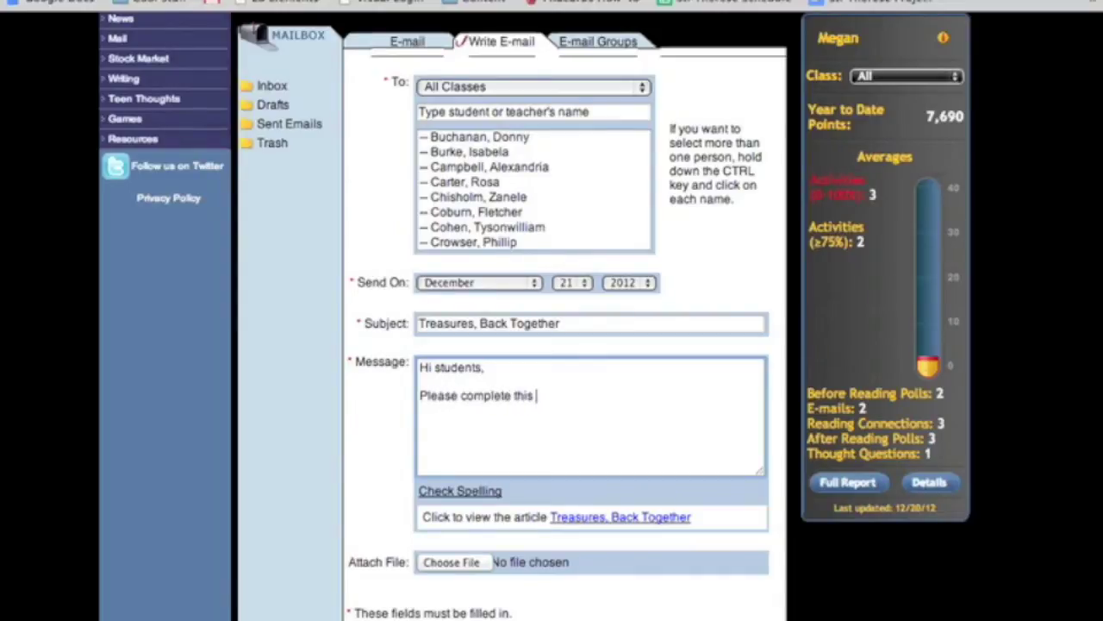
pyautogui.write(' today!')
pyautogui.scroll(-2, 801, 313)
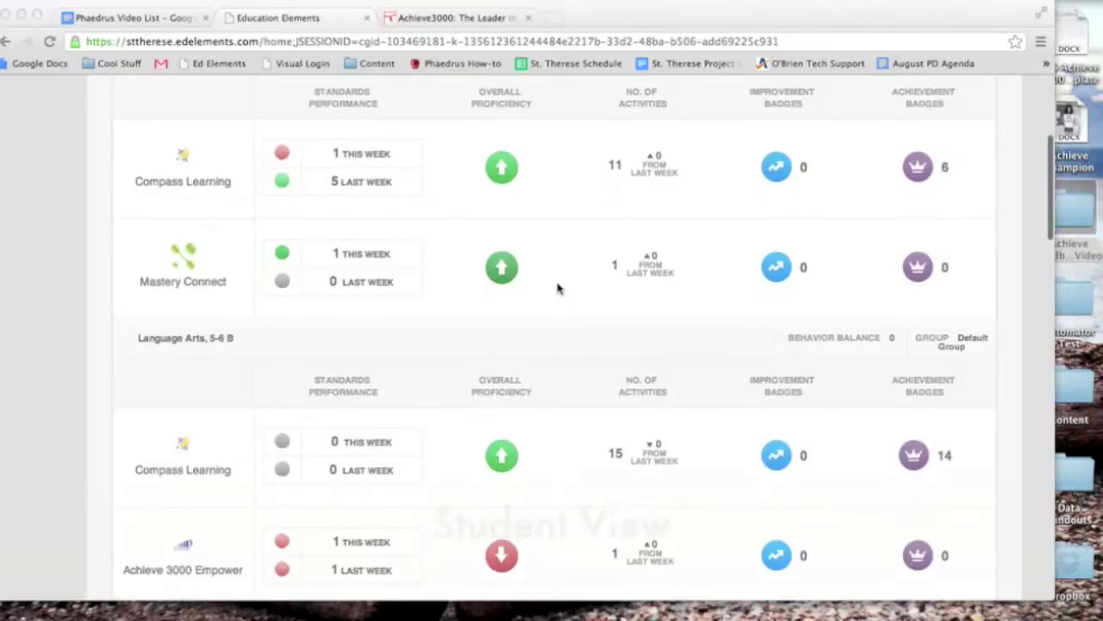
# Scroll the student's class report to Social Studies and launch Achieve 3000 Empower
pyautogui.scroll(-5, 557, 289)
pyautogui.scroll(-8, 556, 288)
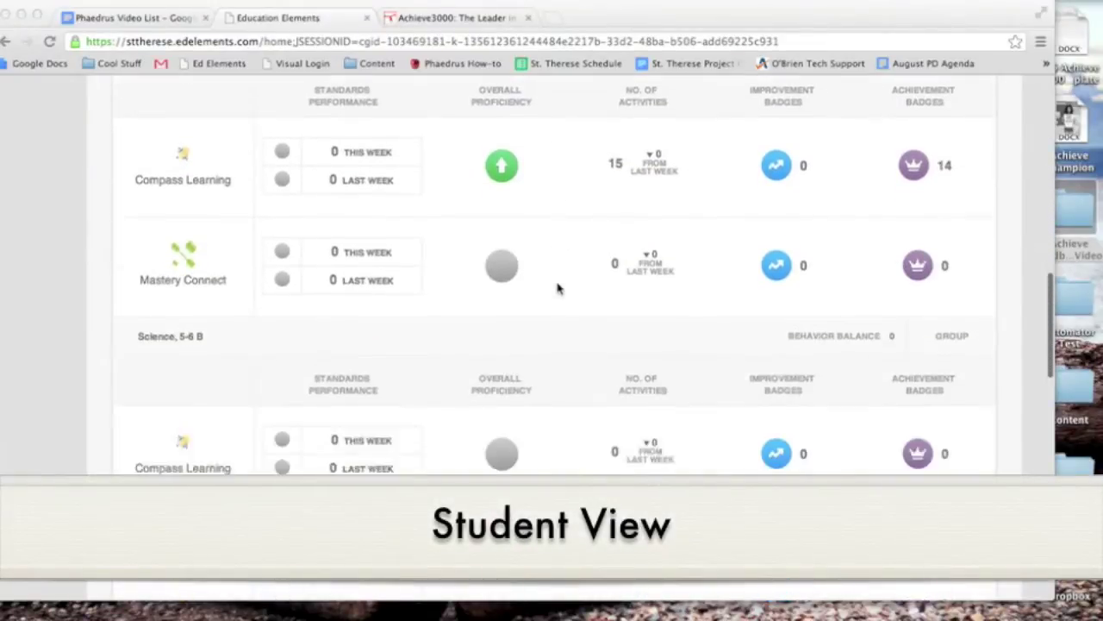
pyautogui.scroll(-6, 557, 289)
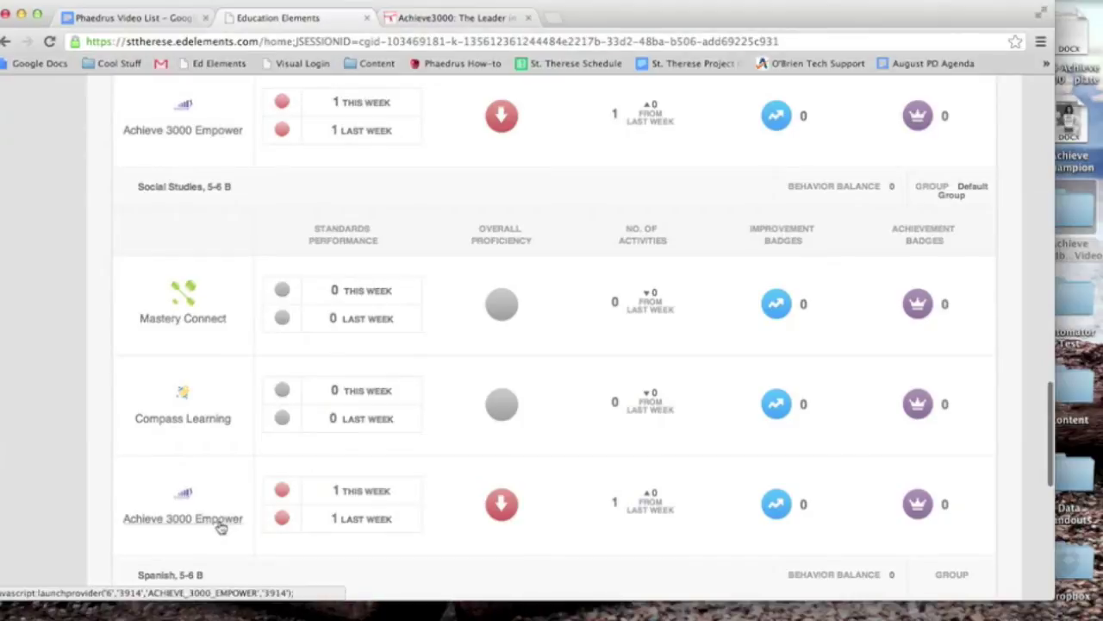
pyautogui.click(218, 521)
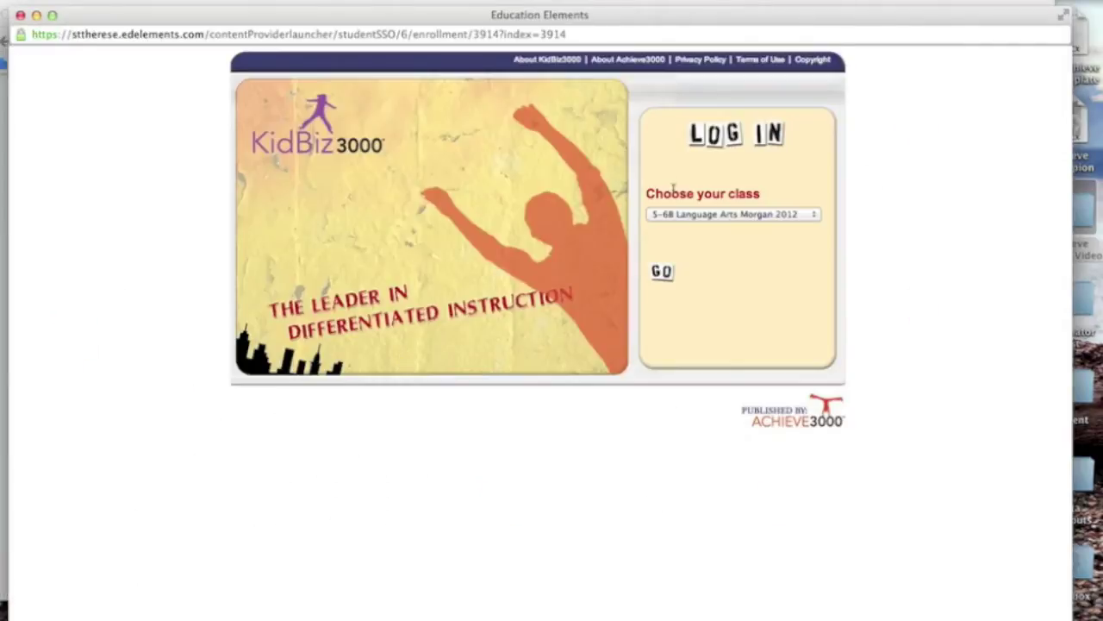
# Log in to KidBiz3000 under the Social Studies class
pyautogui.click(680, 217)
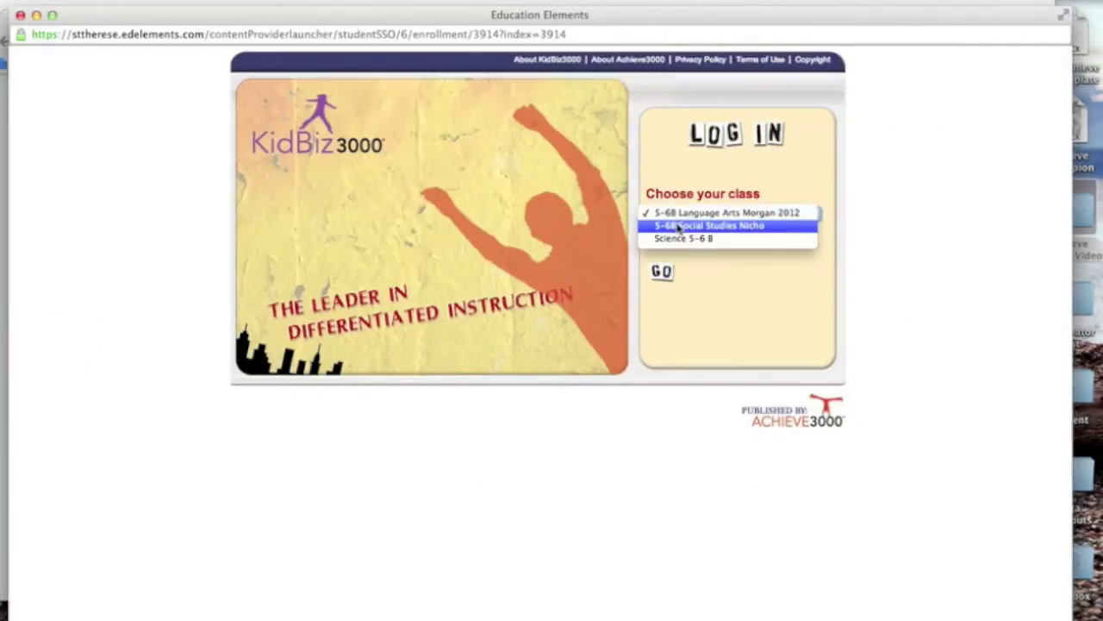
pyautogui.click(680, 226)
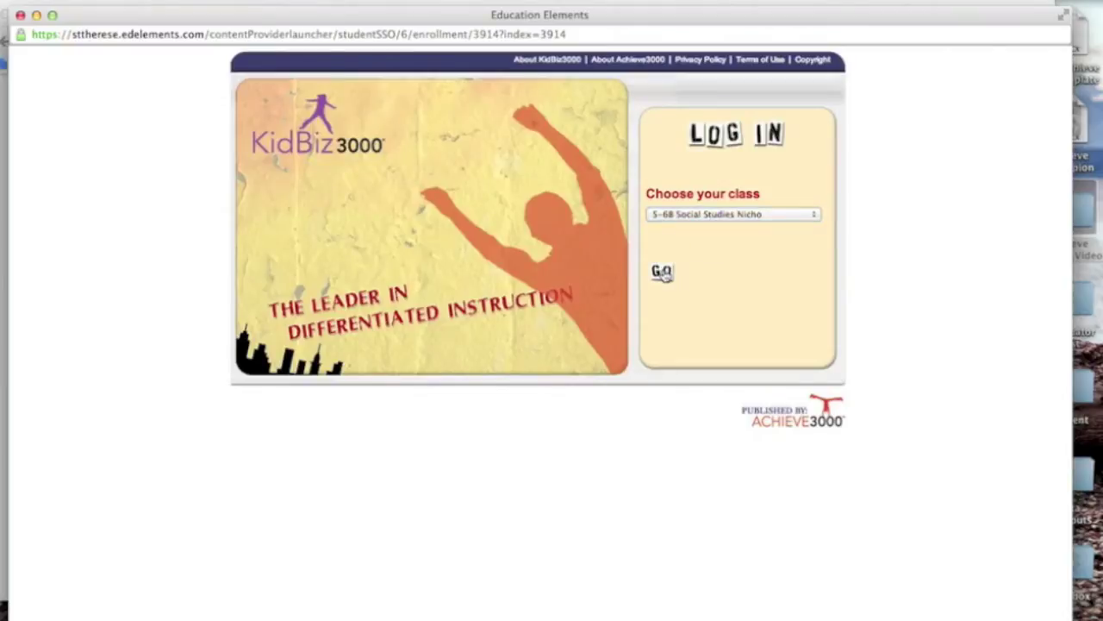
pyautogui.click(662, 272)
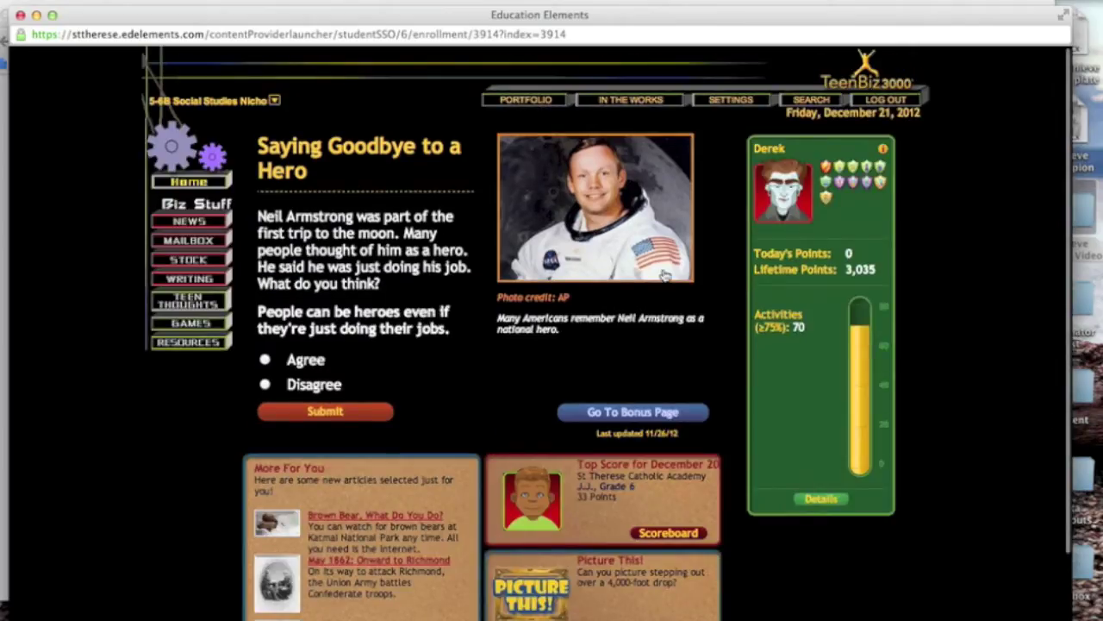
# Read the teacher's Treasures, Back Together e-mail in the student mailbox and follow its article link
pyautogui.click(211, 249)
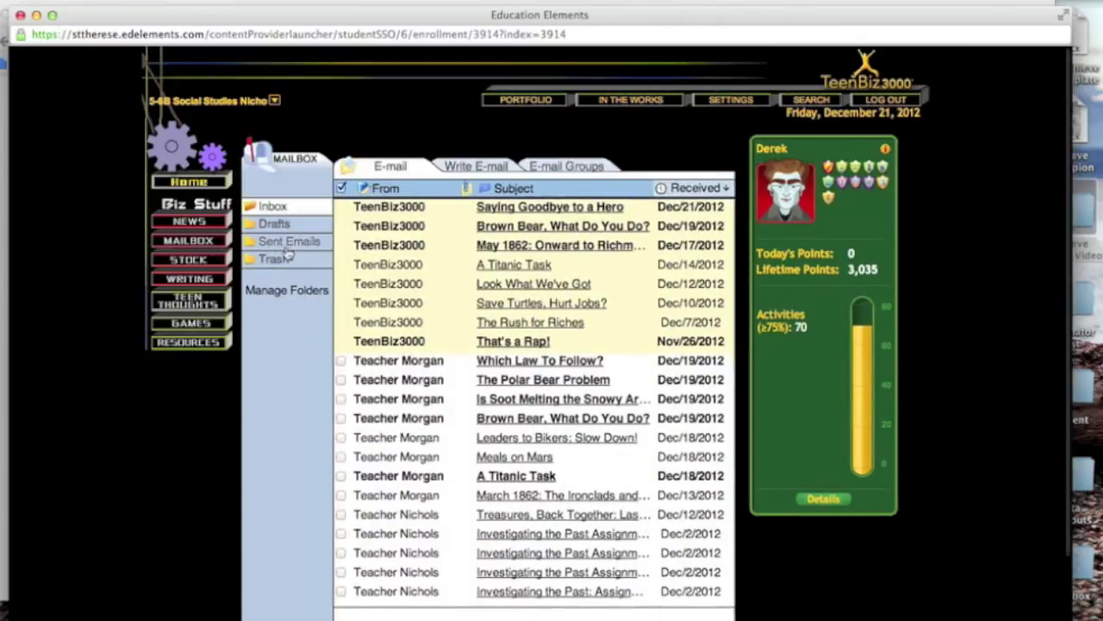
pyautogui.scroll(-3, 325, 270)
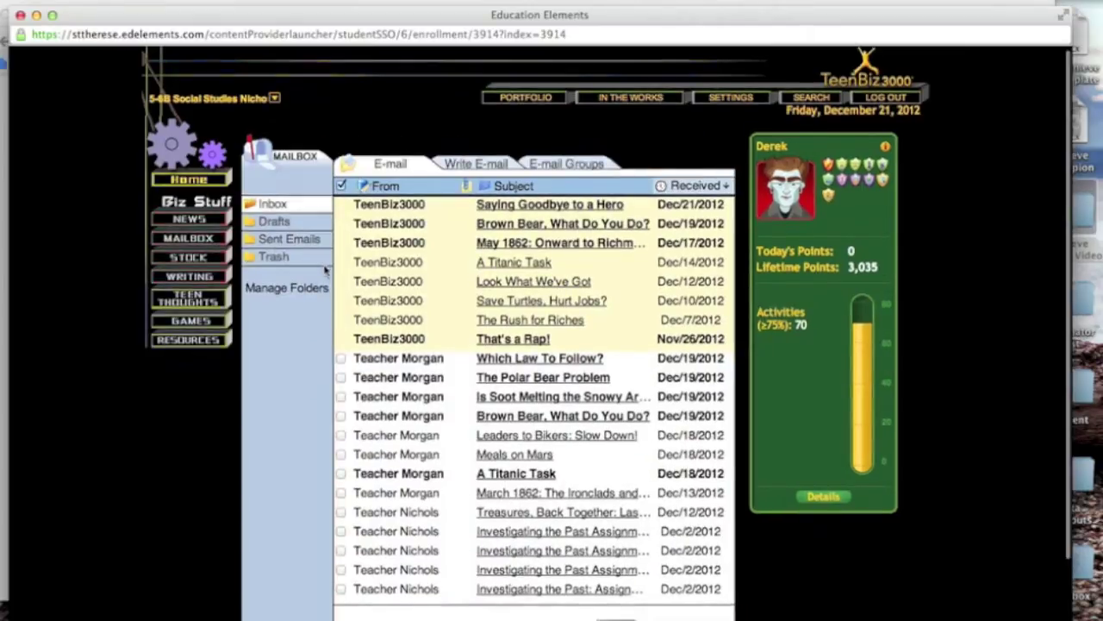
pyautogui.scroll(-2, 362, 284)
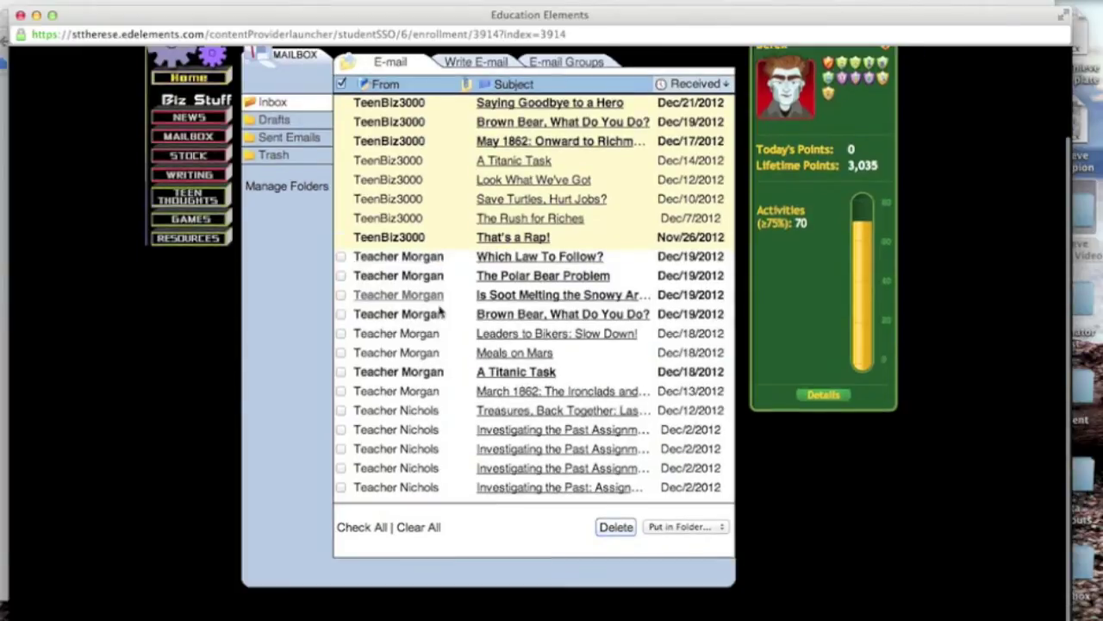
pyautogui.scroll(1, 440, 312)
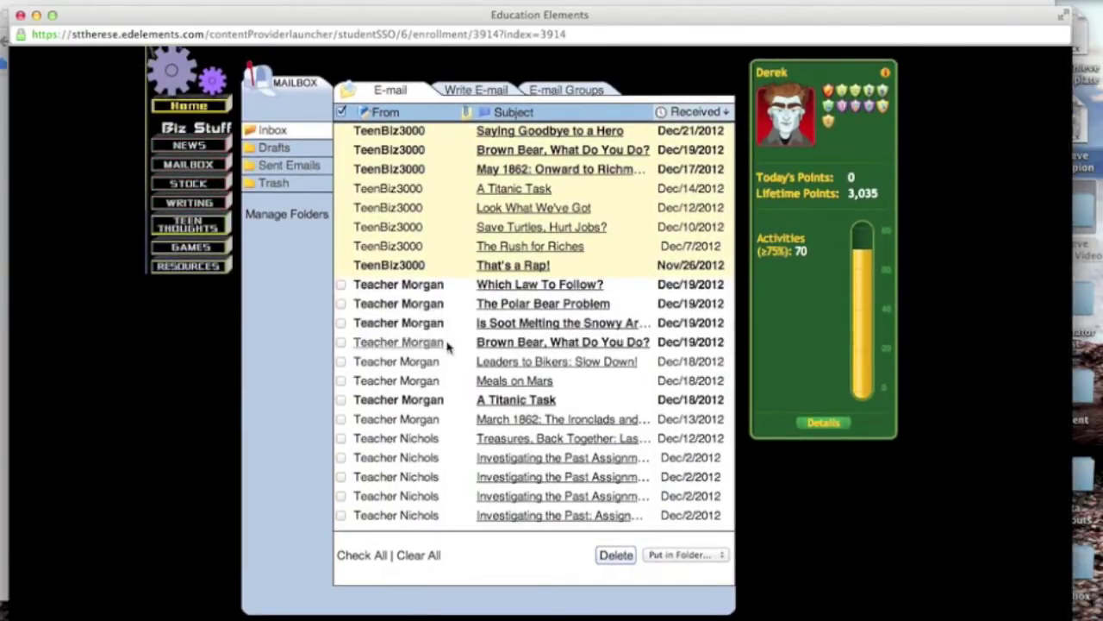
pyautogui.click(521, 439)
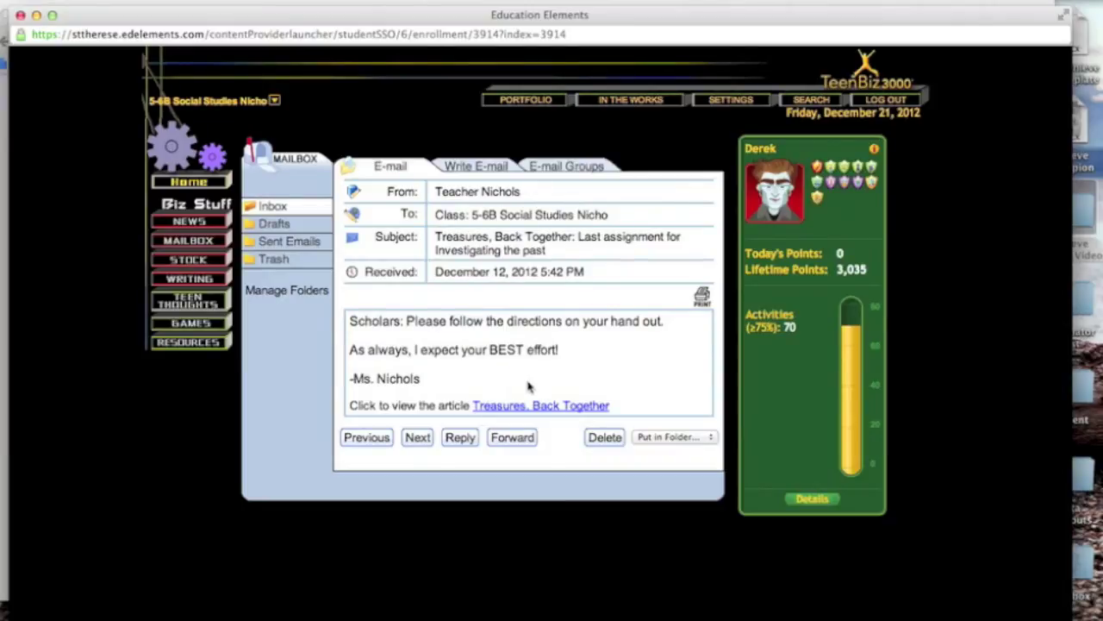
pyautogui.click(526, 406)
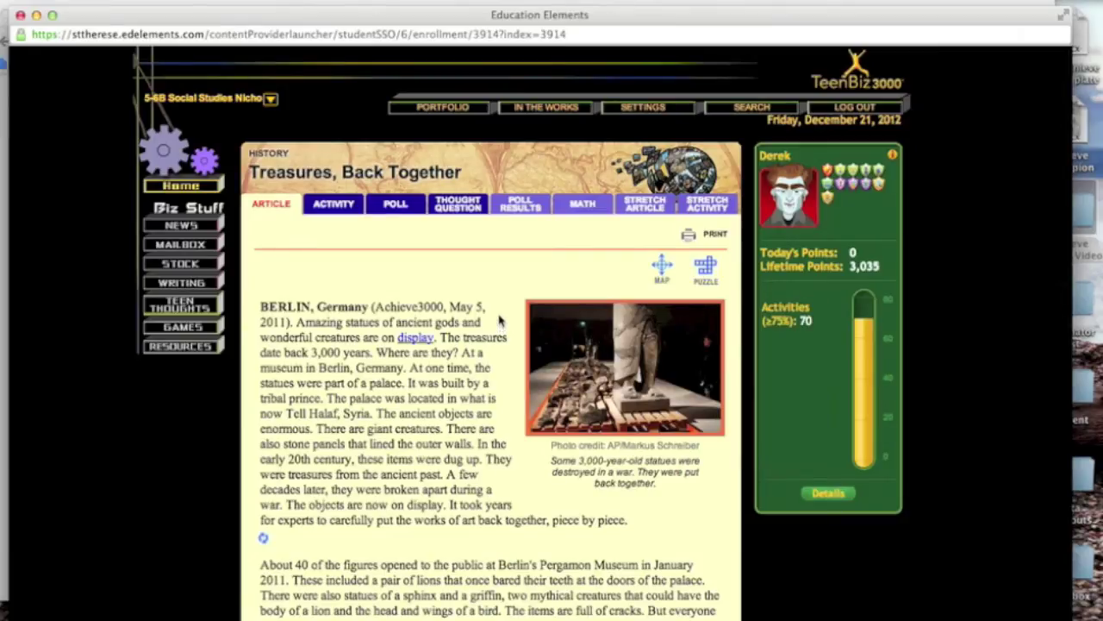
# Scroll through the article about Berlin's reassembled 3,000-year-old statues
pyautogui.scroll(-2, 499, 321)
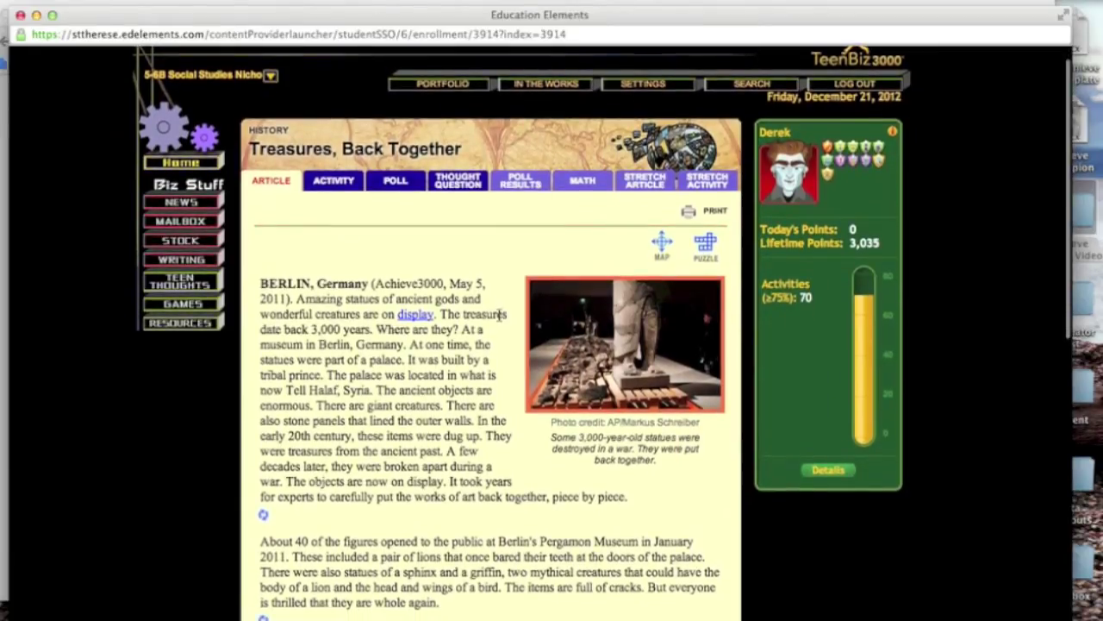
pyautogui.scroll(-1, 499, 316)
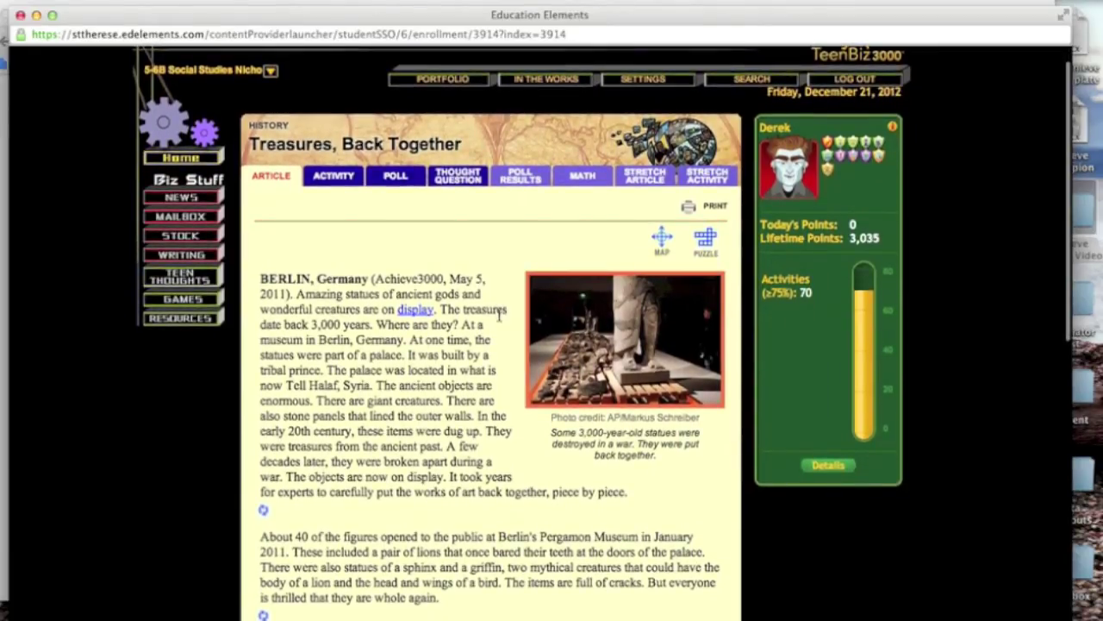
pyautogui.scroll(-1, 498, 317)
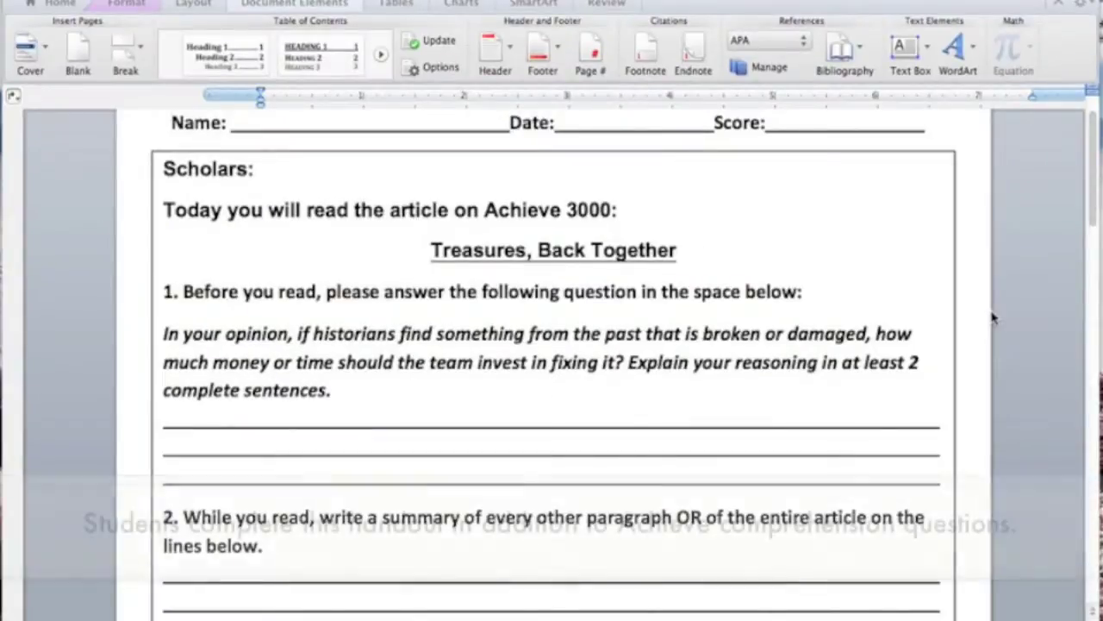
# Scroll the Word handout past the before-reading opinion question and paragraph-summary prompt
pyautogui.scroll(-1, 991, 319)
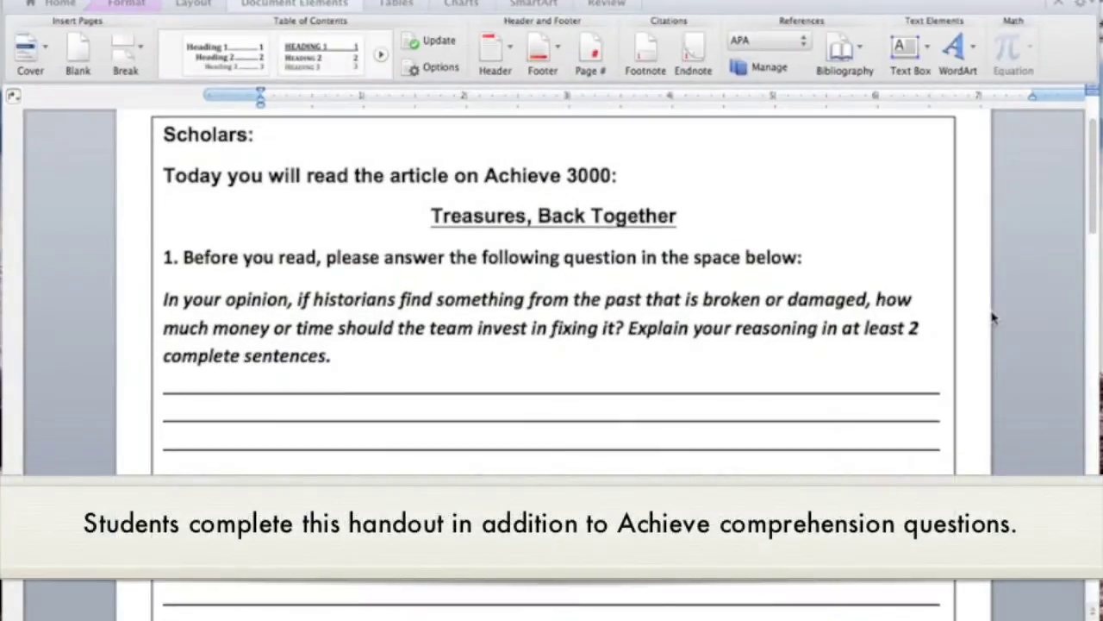
pyautogui.scroll(-4, 991, 319)
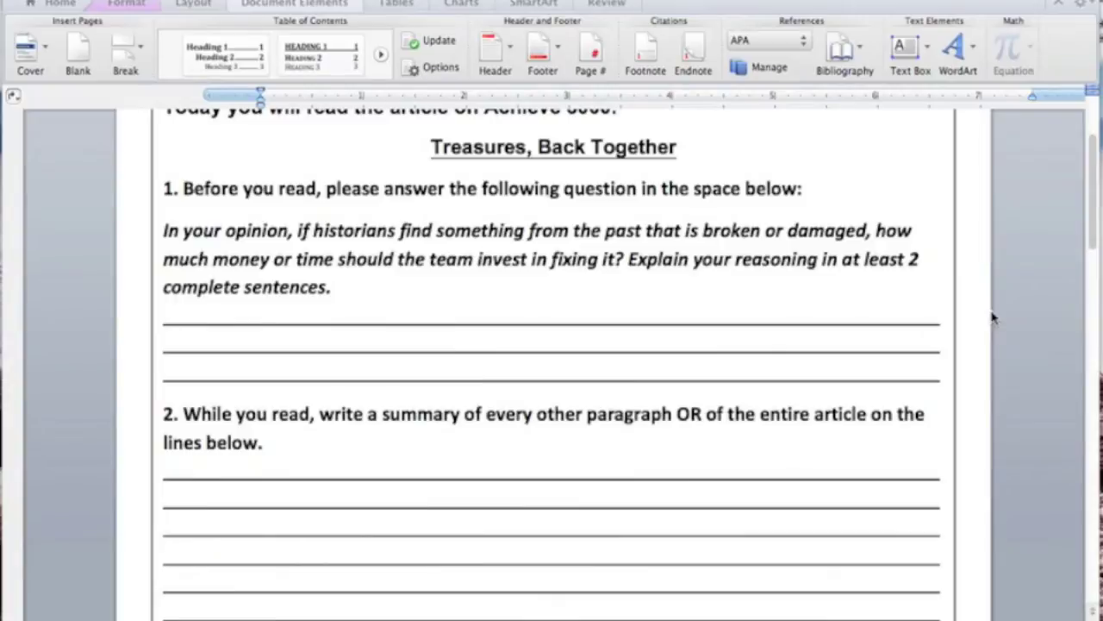
pyautogui.scroll(-2, 991, 318)
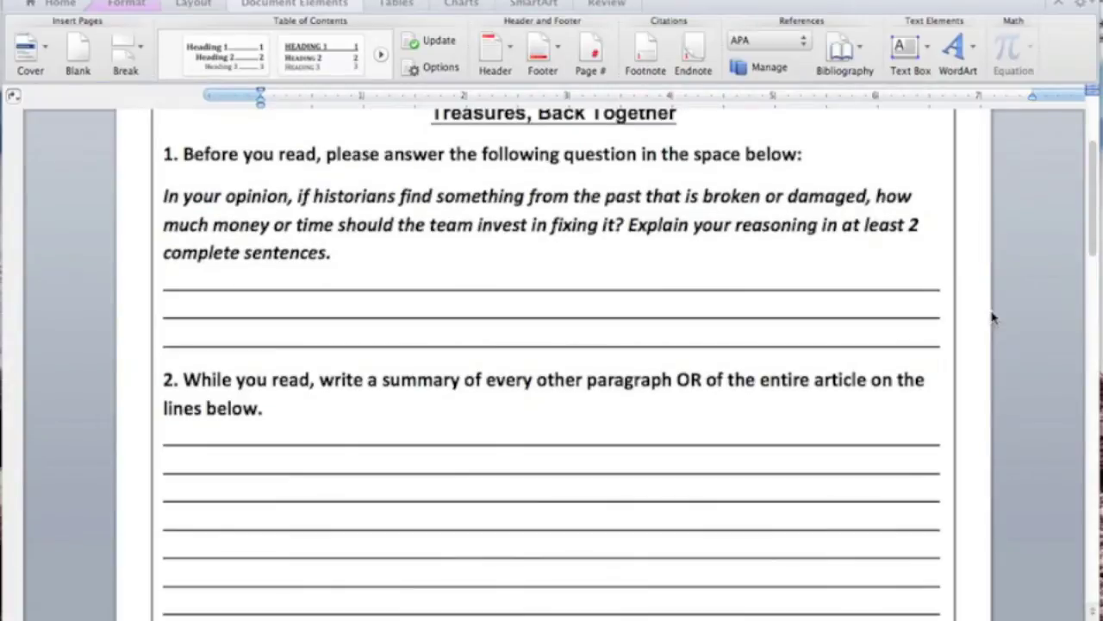
pyautogui.scroll(-1, 991, 318)
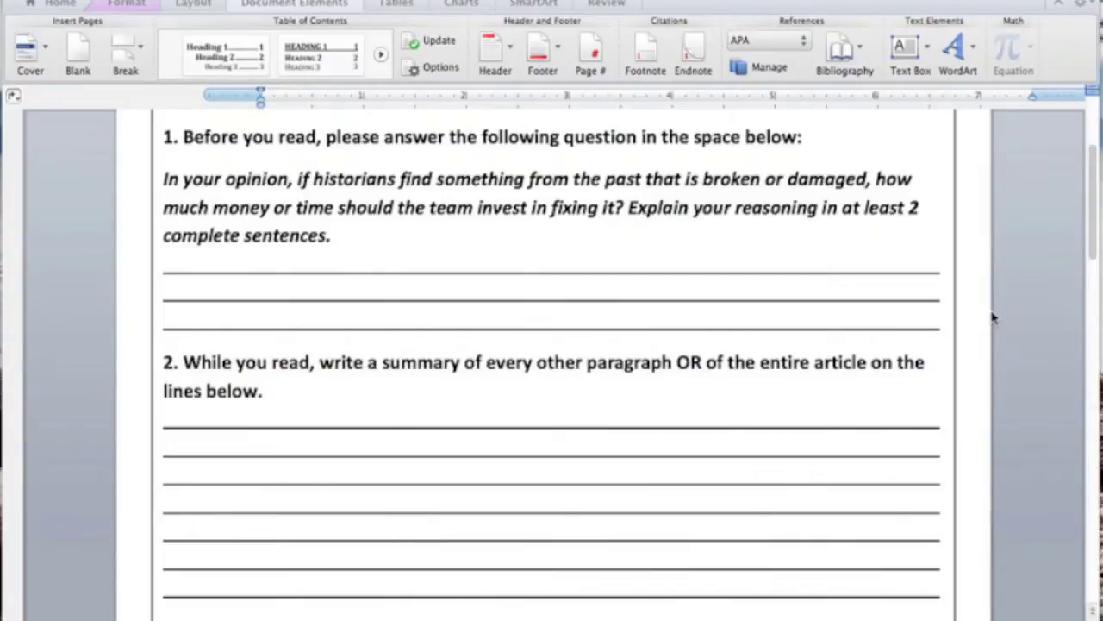
pyautogui.scroll(-1, 991, 318)
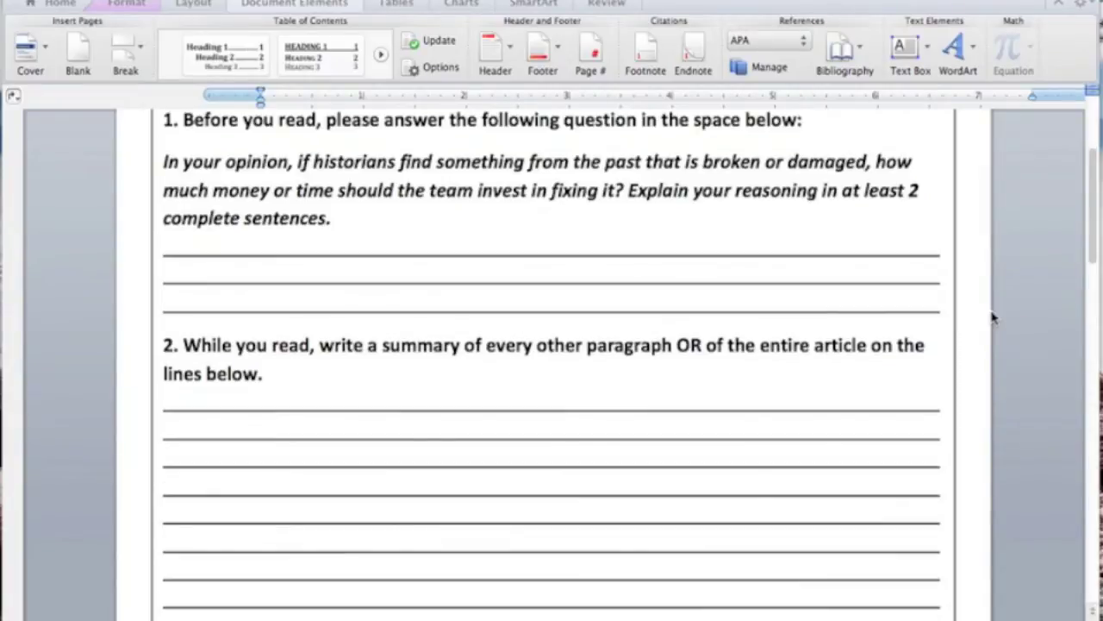
pyautogui.scroll(-3, 992, 318)
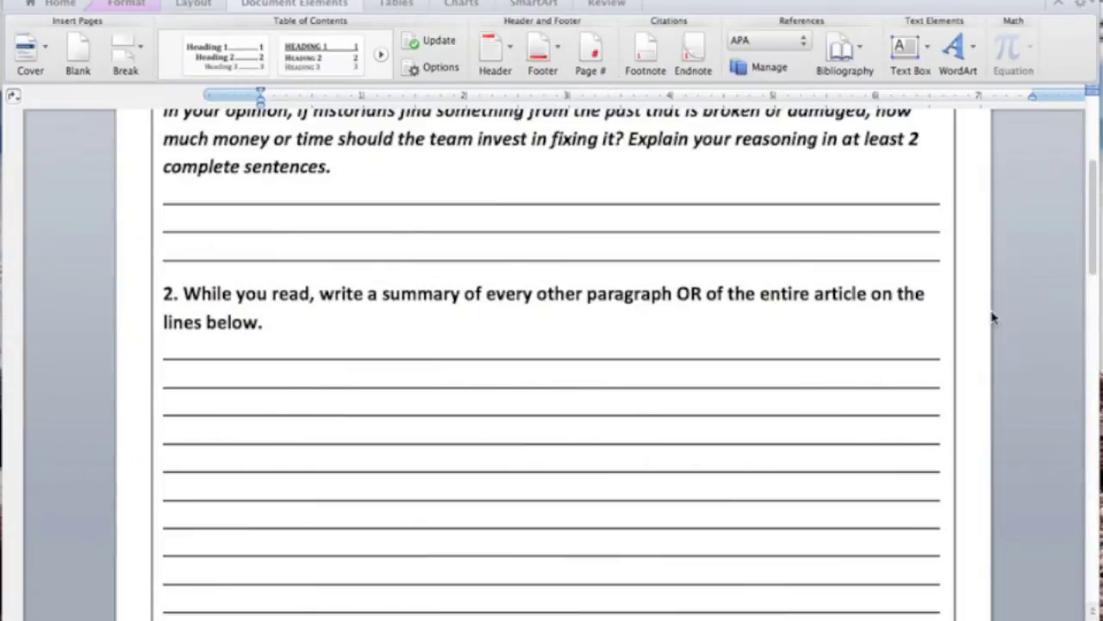
pyautogui.scroll(-6, 991, 318)
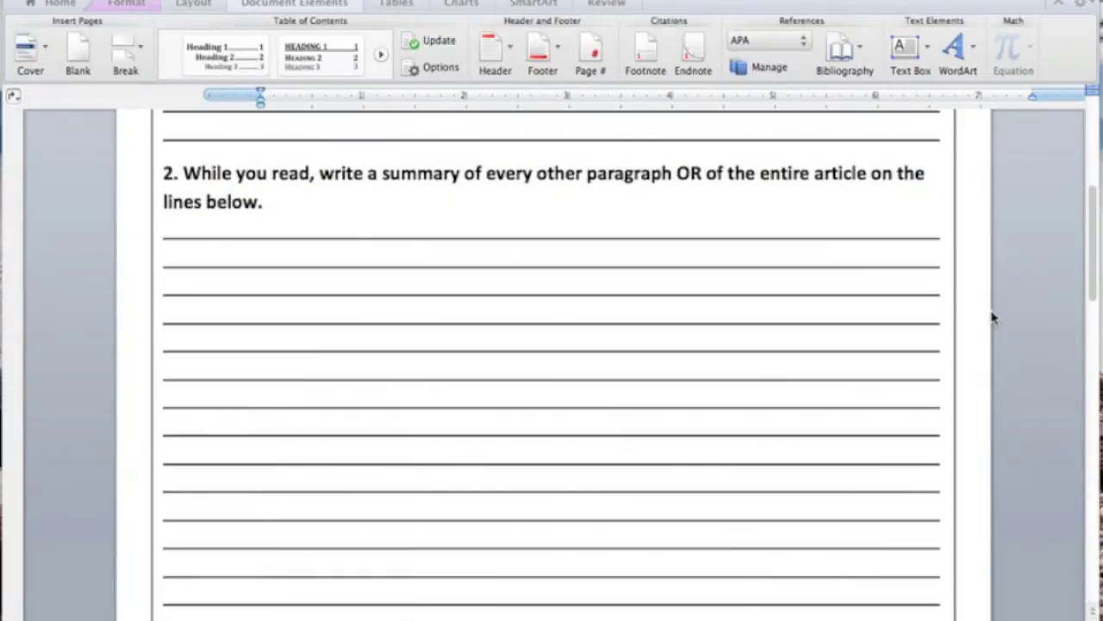
pyautogui.scroll(-5, 998, 298)
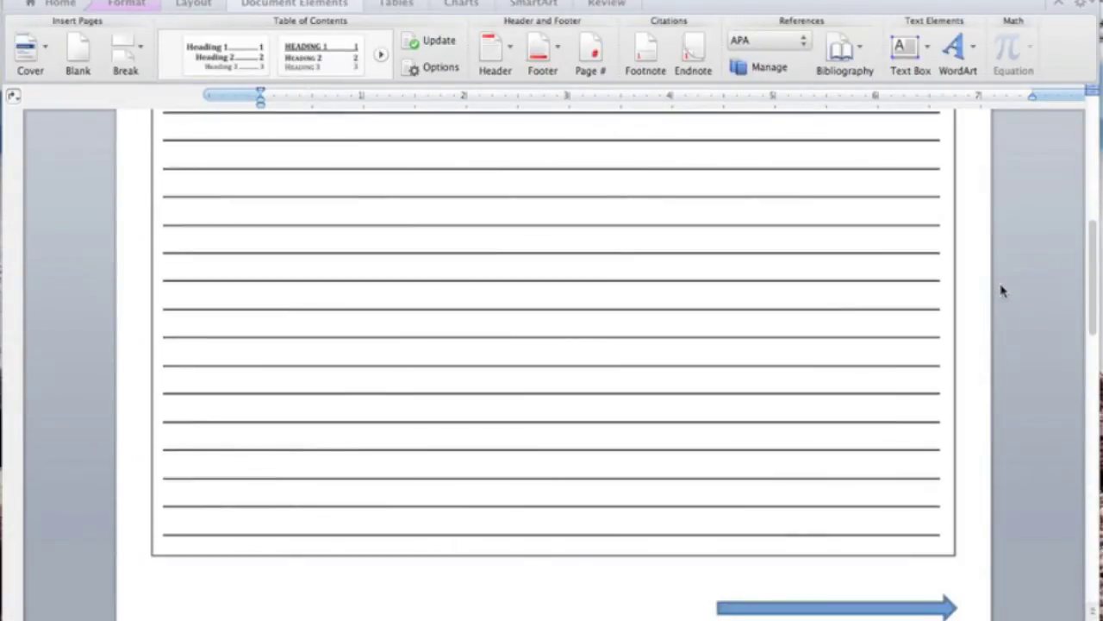
pyautogui.scroll(-5, 1001, 290)
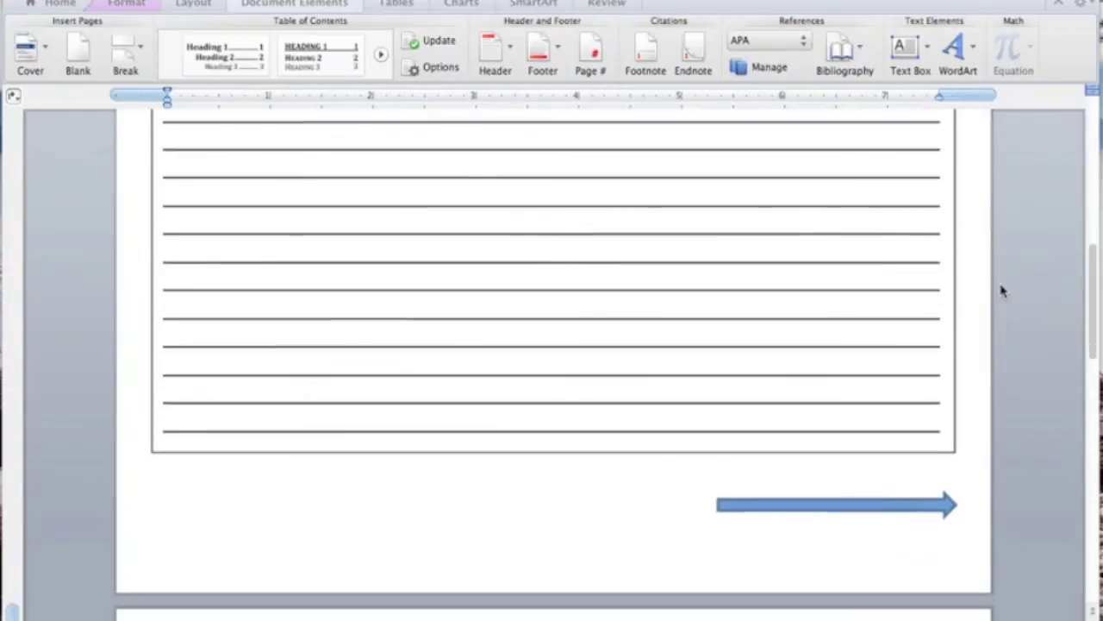
pyautogui.scroll(-5, 1001, 291)
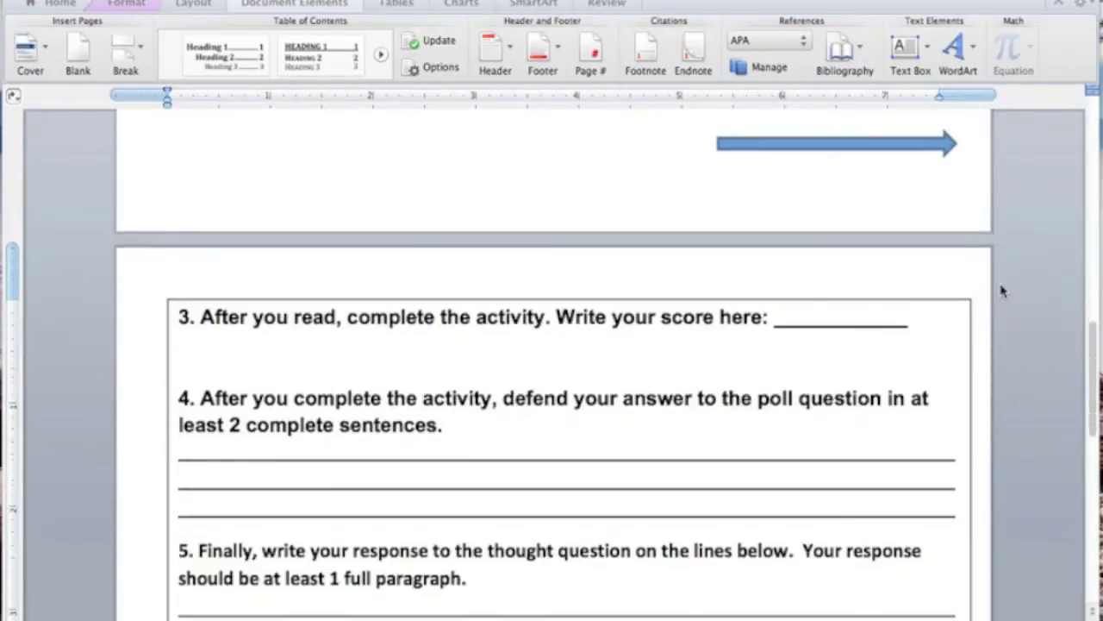
pyautogui.scroll(-5, 1001, 291)
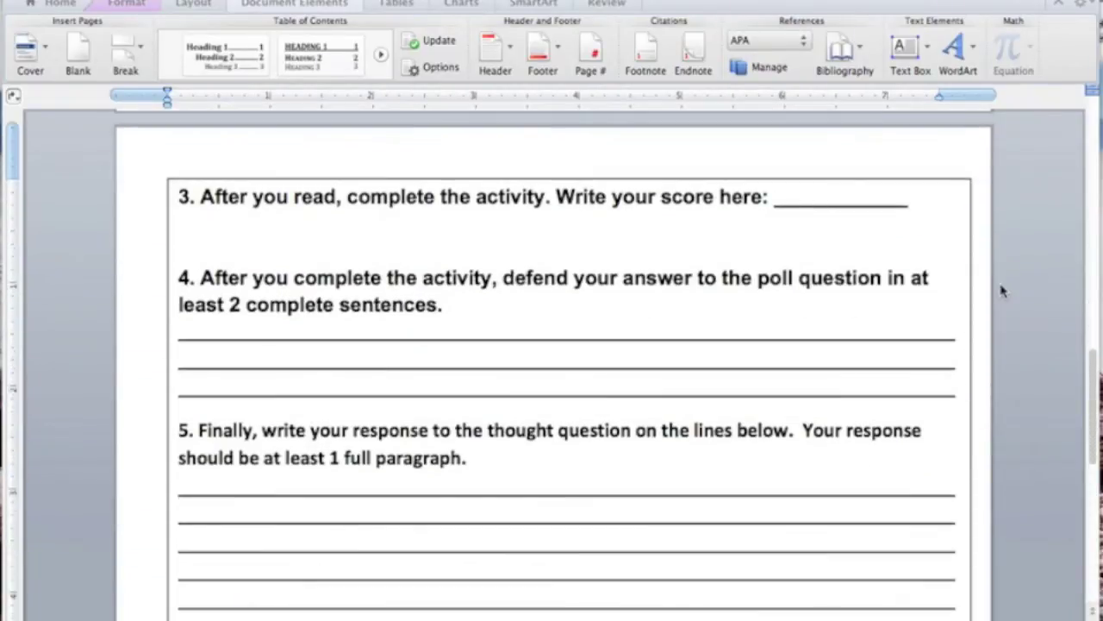
pyautogui.scroll(-1, 1001, 290)
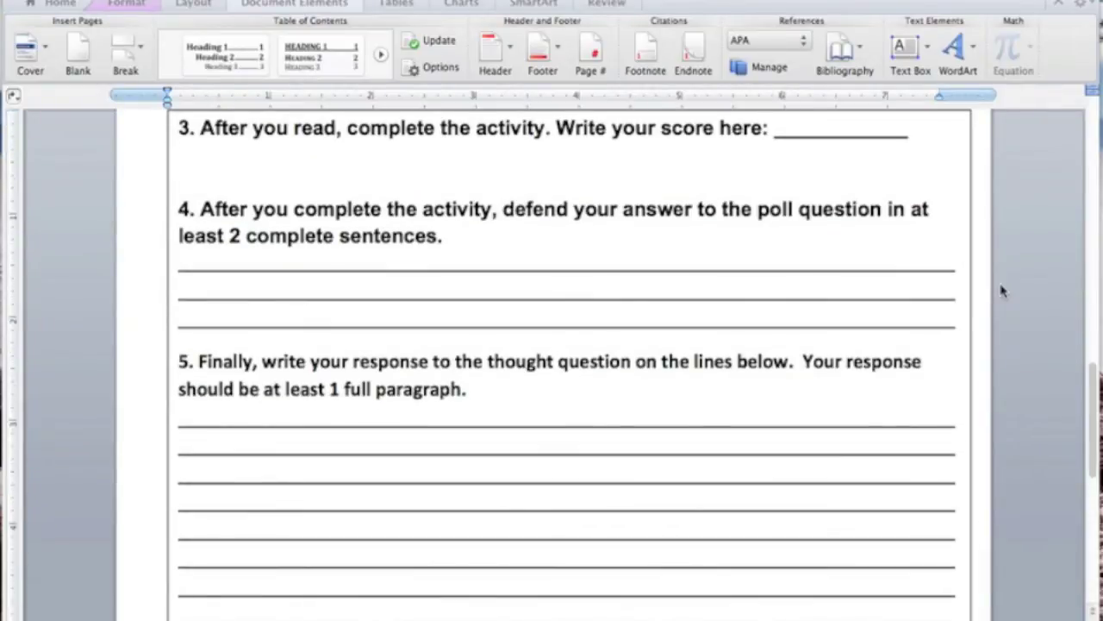
pyautogui.scroll(1, 1002, 291)
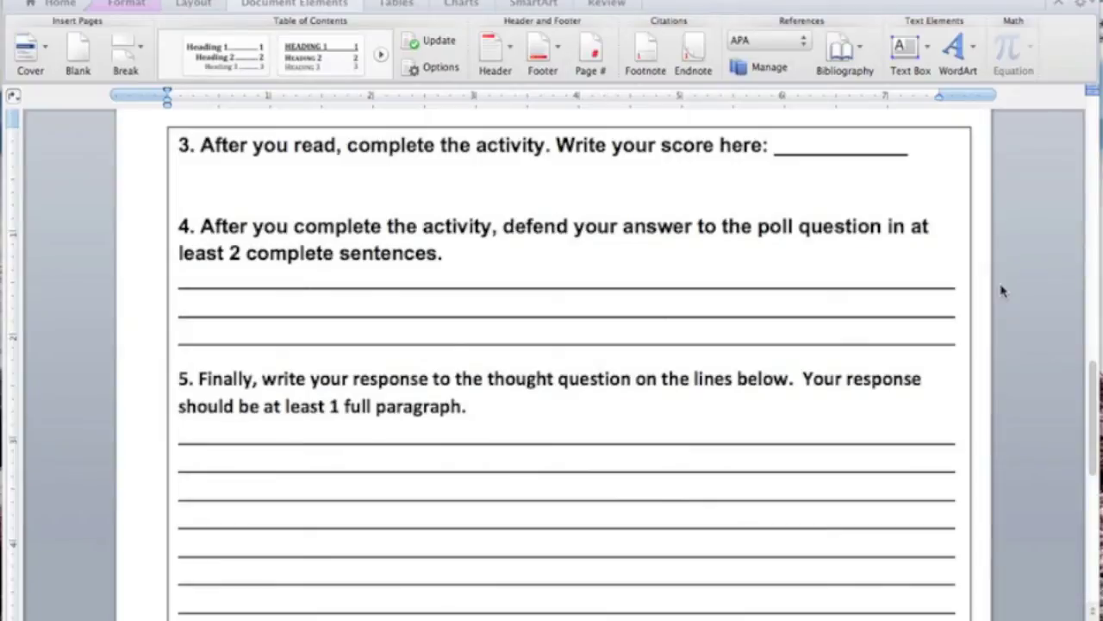
pyautogui.scroll(-1, 972, 257)
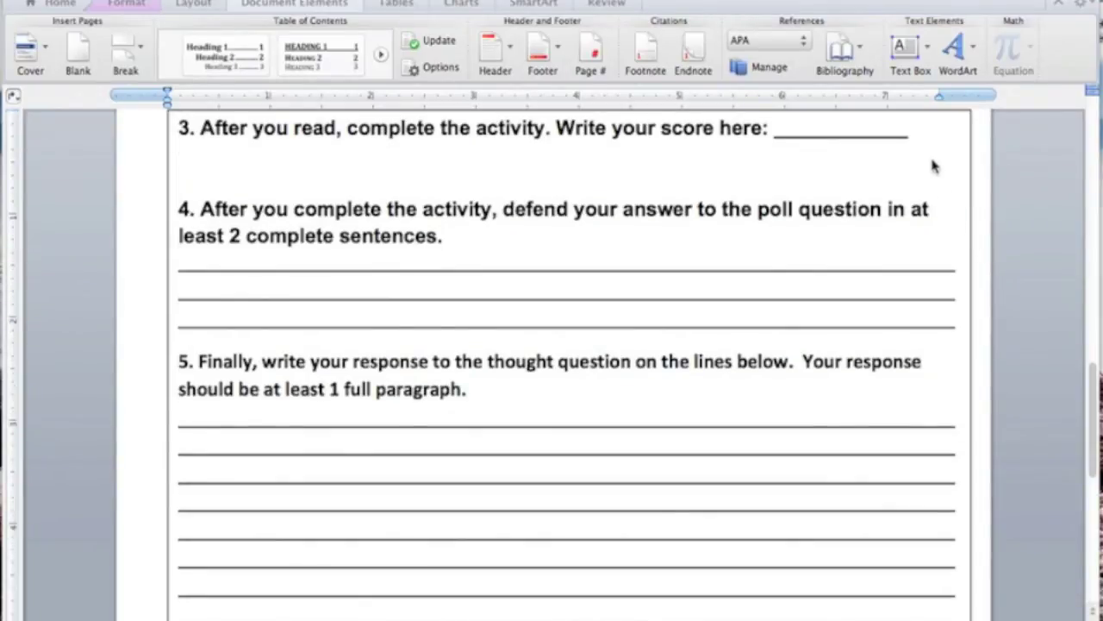
pyautogui.scroll(-3, 934, 167)
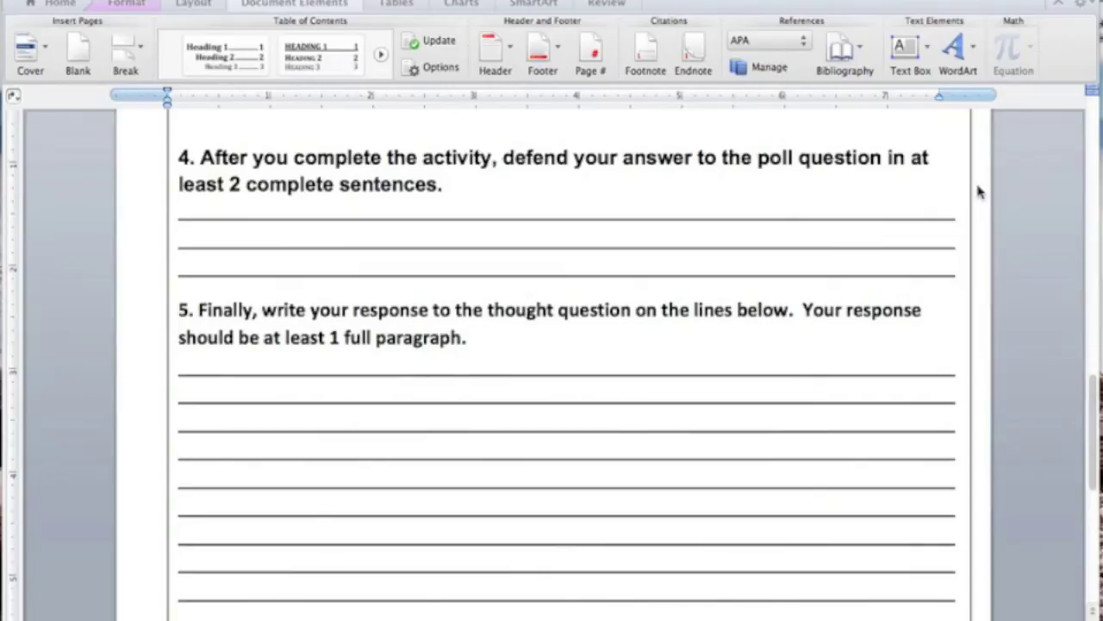
pyautogui.scroll(-3, 978, 192)
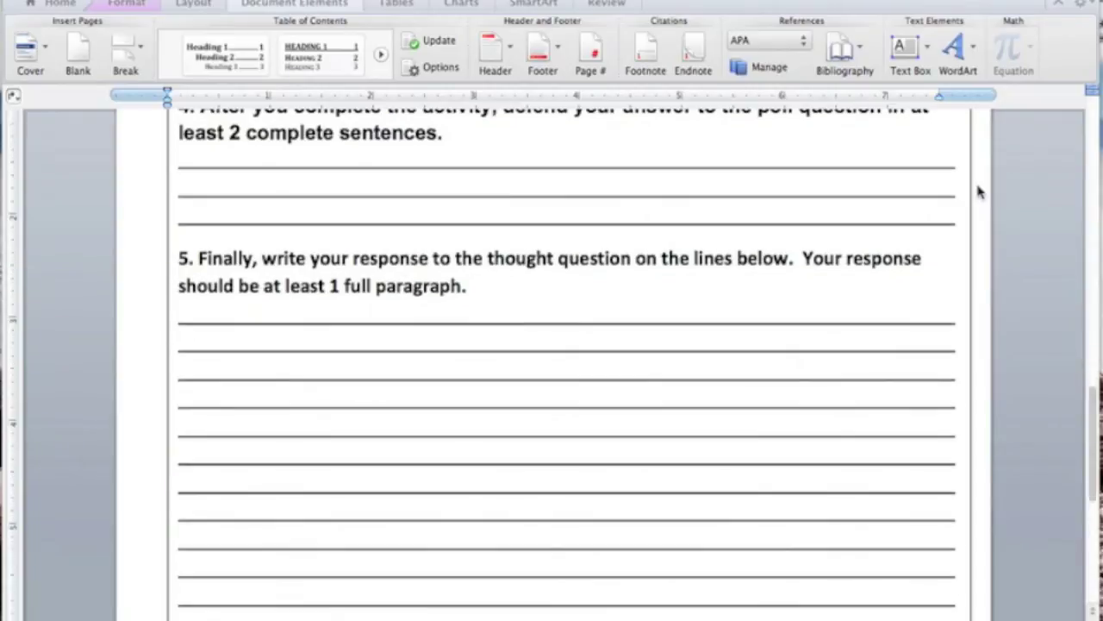
pyautogui.scroll(-3, 978, 191)
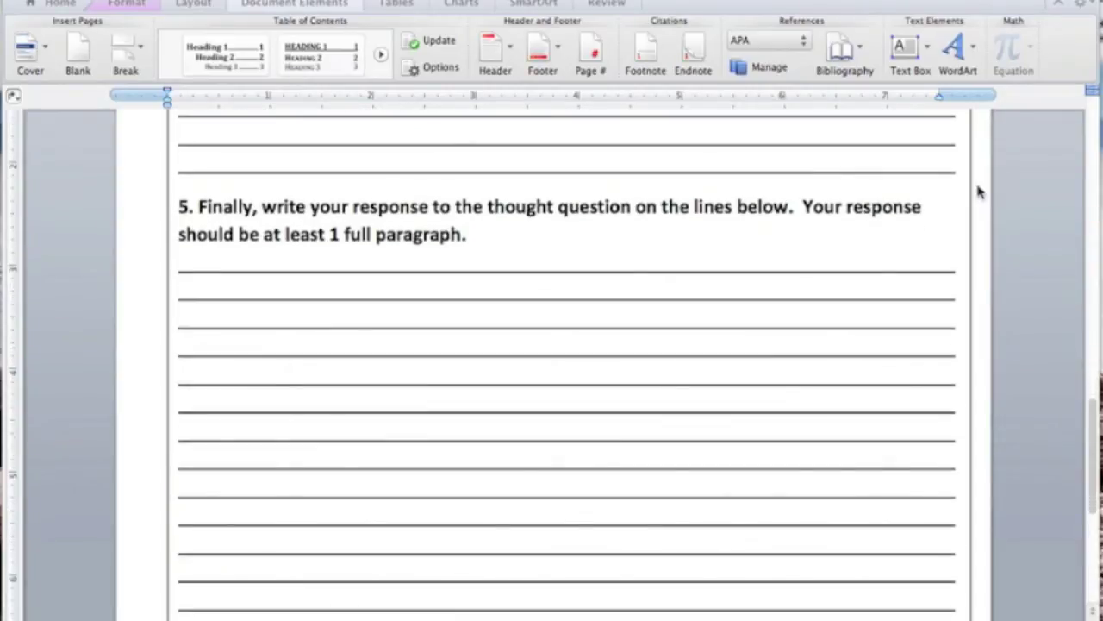
pyautogui.scroll(-1, 978, 191)
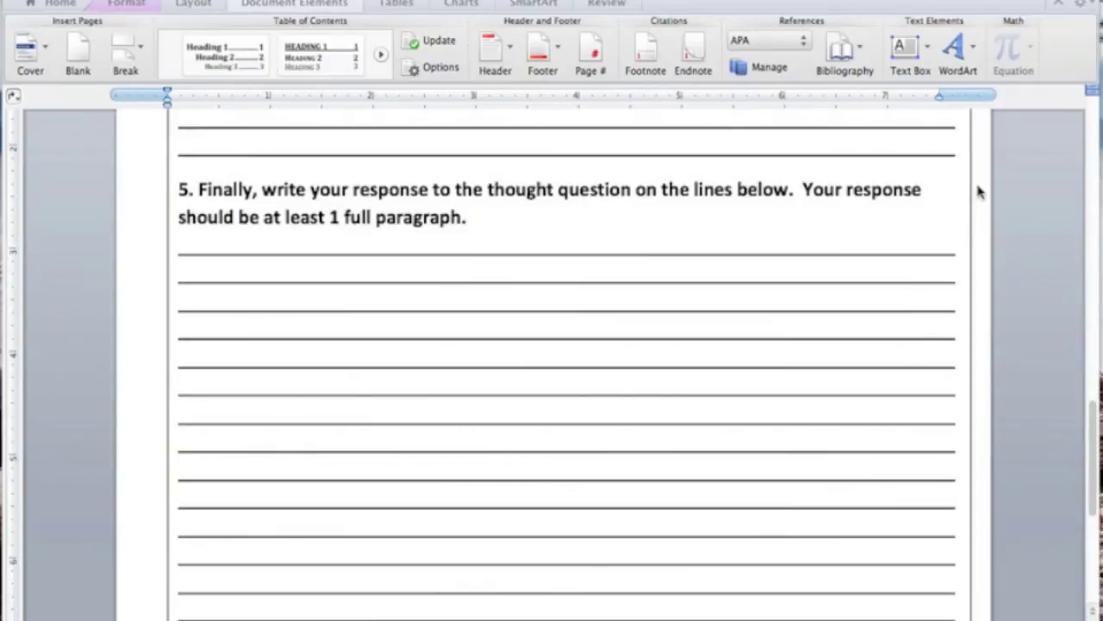
pyautogui.scroll(-1, 979, 192)
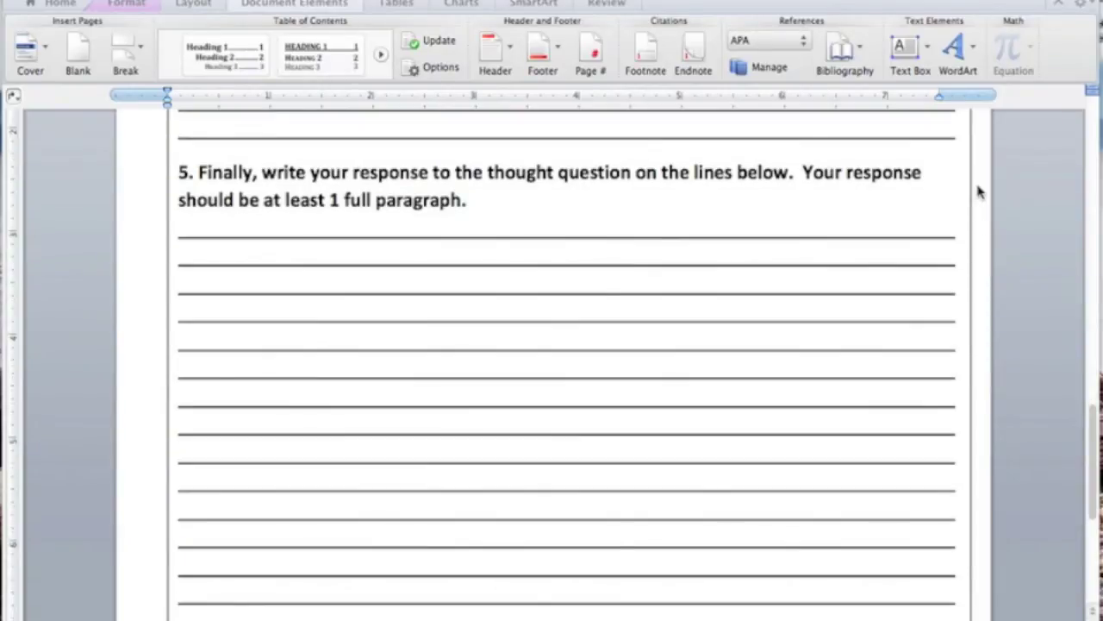
pyautogui.scroll(-2, 978, 191)
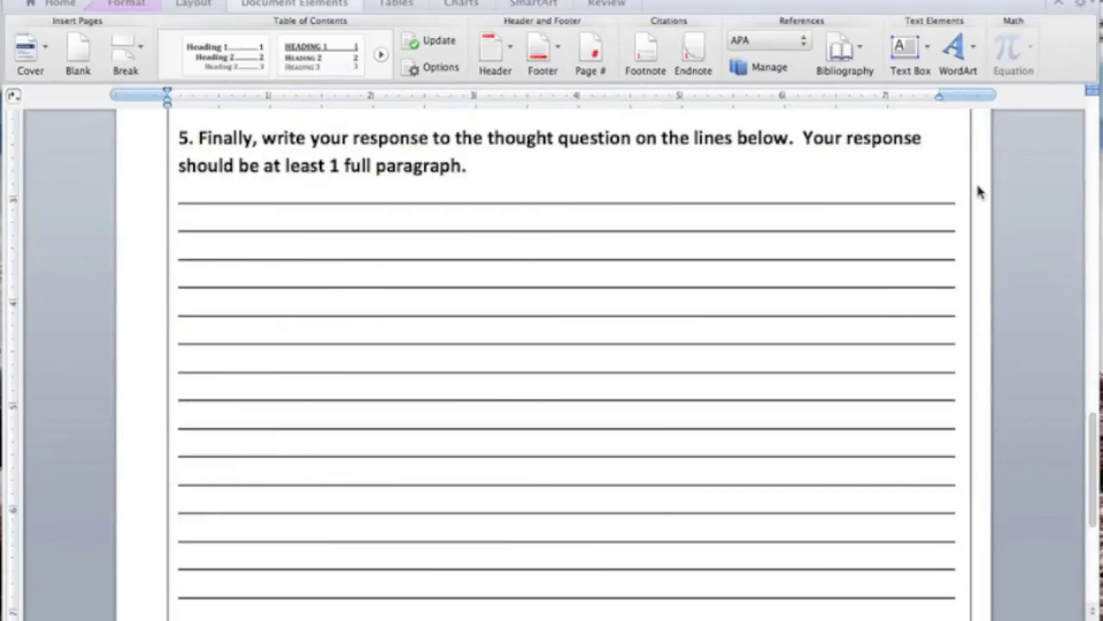
pyautogui.scroll(-6, 979, 191)
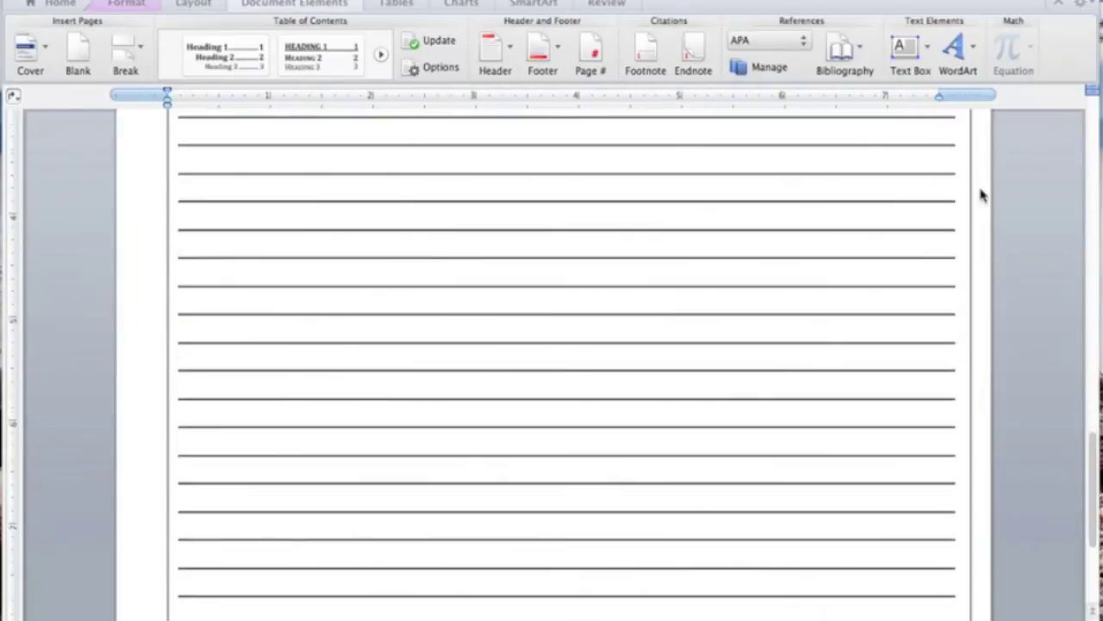
pyautogui.scroll(-5, 980, 195)
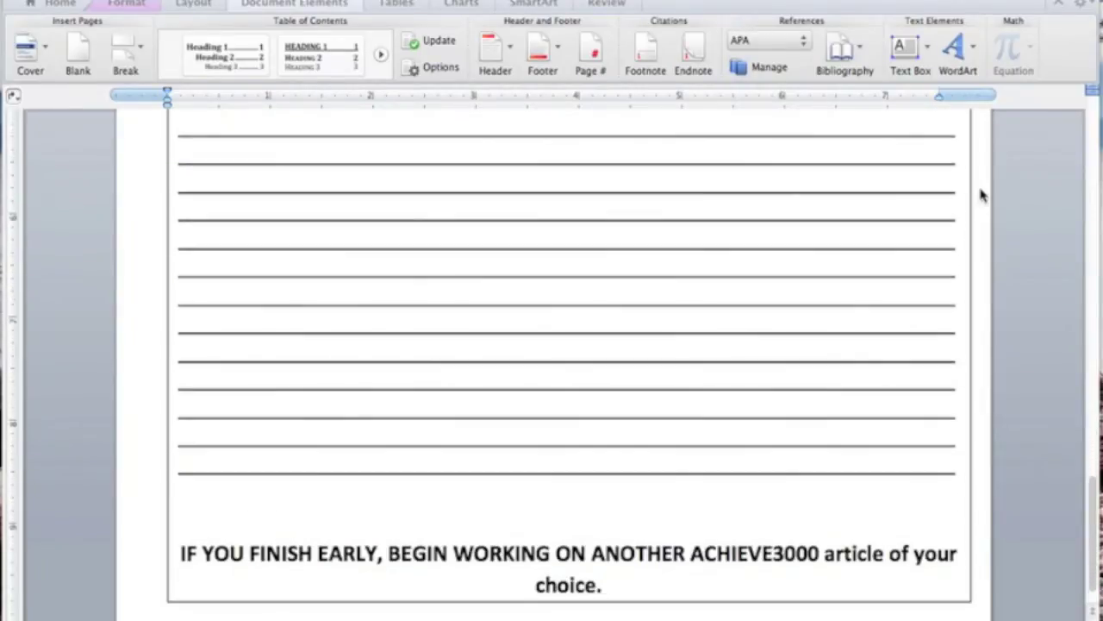
# Scroll the Teacher's Edition home page showing the 'Saying Goodbye to a Hero' poll
pyautogui.scroll(-2, 980, 193)
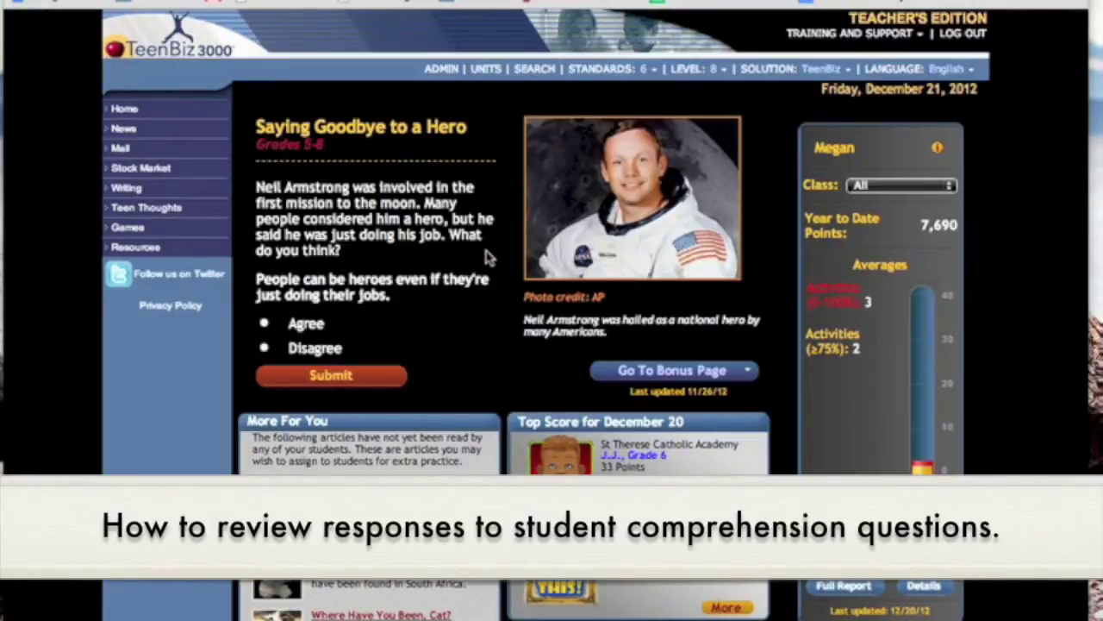
# Go to ADMIN and expand Student Work to list E-mail Messages and report links
pyautogui.click(442, 70)
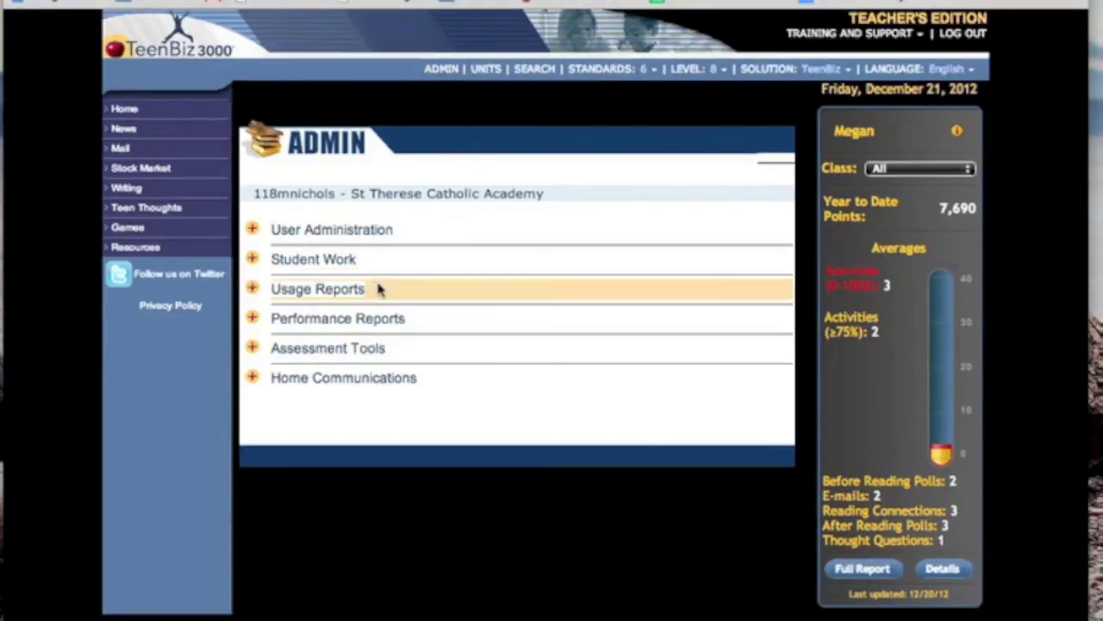
pyautogui.click(348, 262)
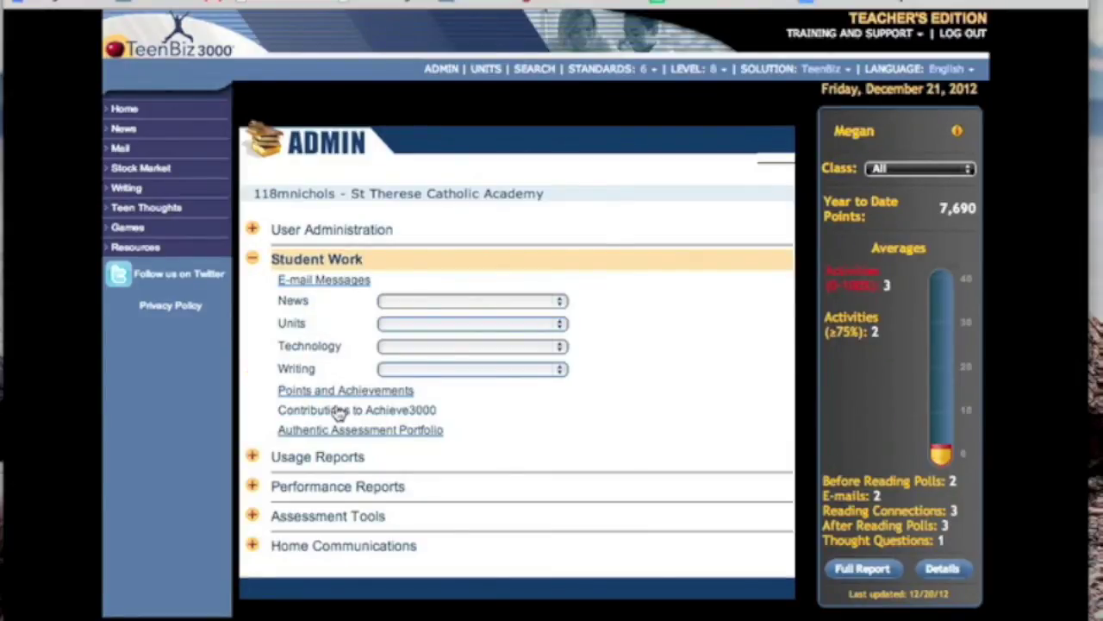
# Select the News Activities report and keep its class setting on All Classes
pyautogui.click(421, 303)
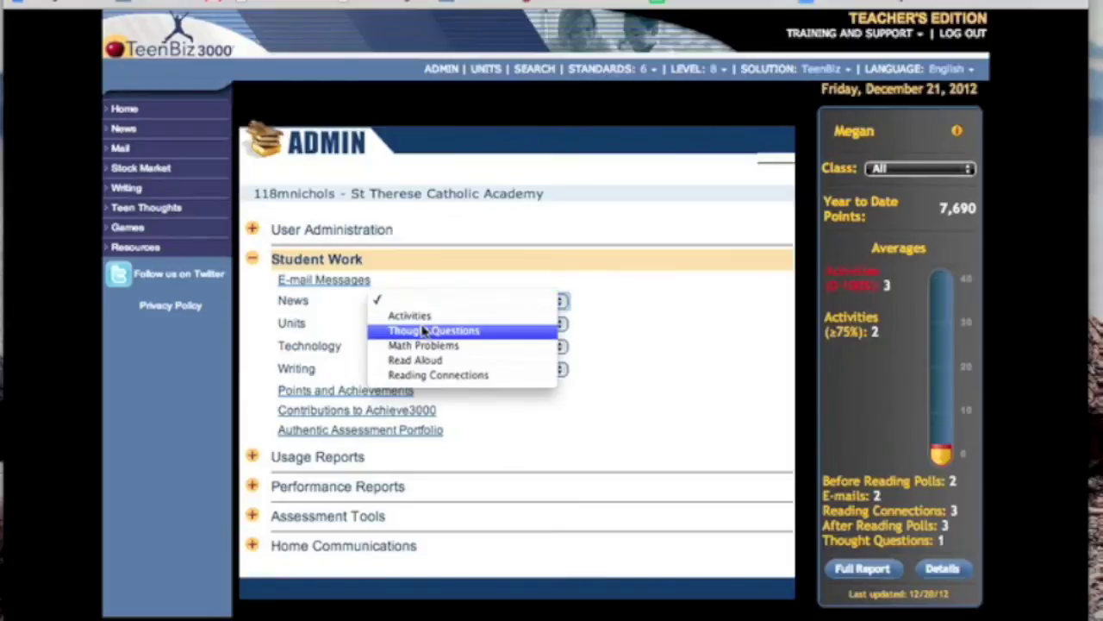
pyautogui.click(422, 315)
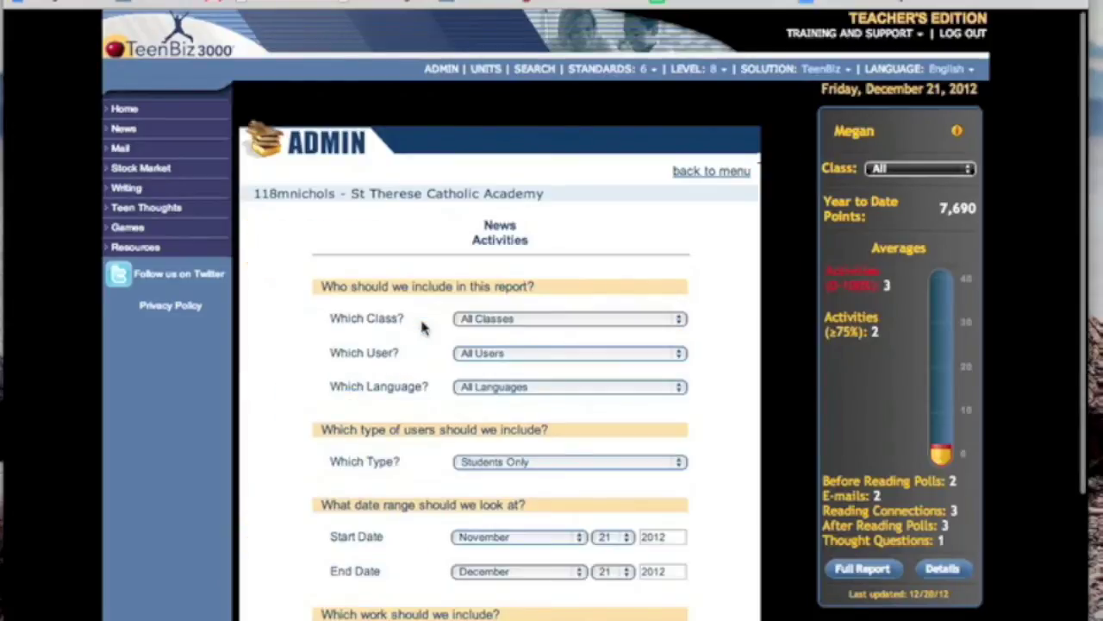
pyautogui.scroll(-1, 422, 325)
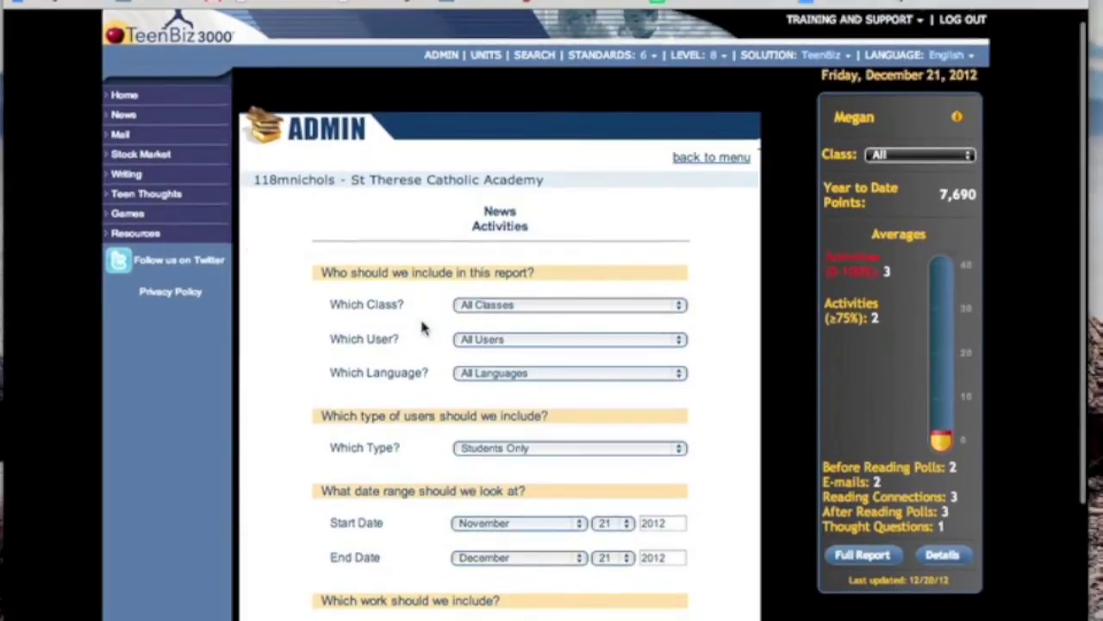
pyautogui.scroll(-2, 421, 325)
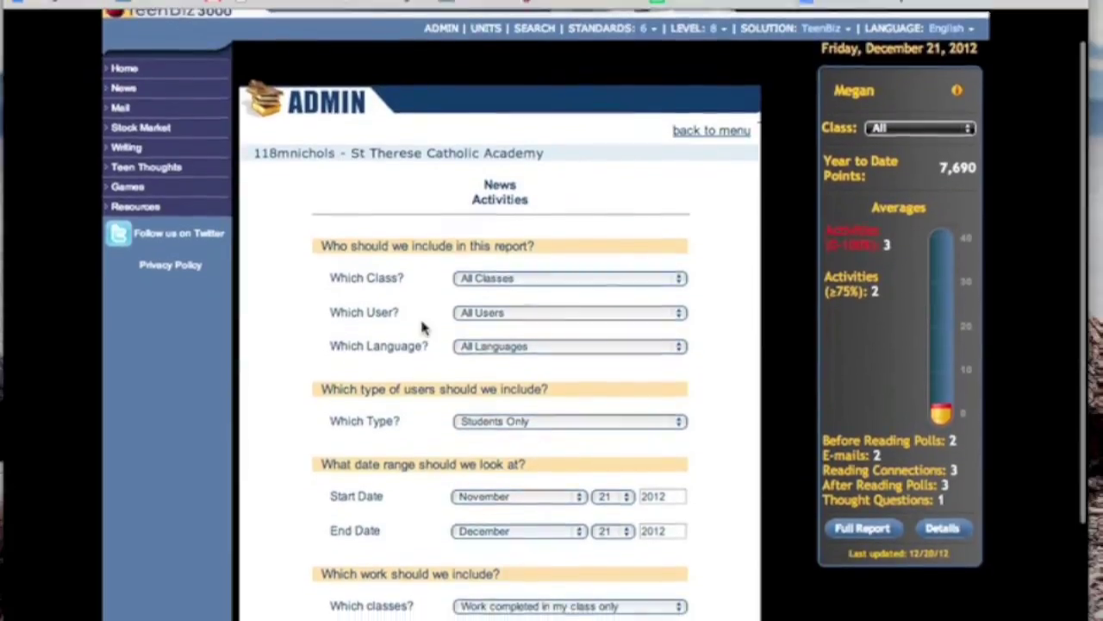
pyautogui.scroll(-2, 421, 326)
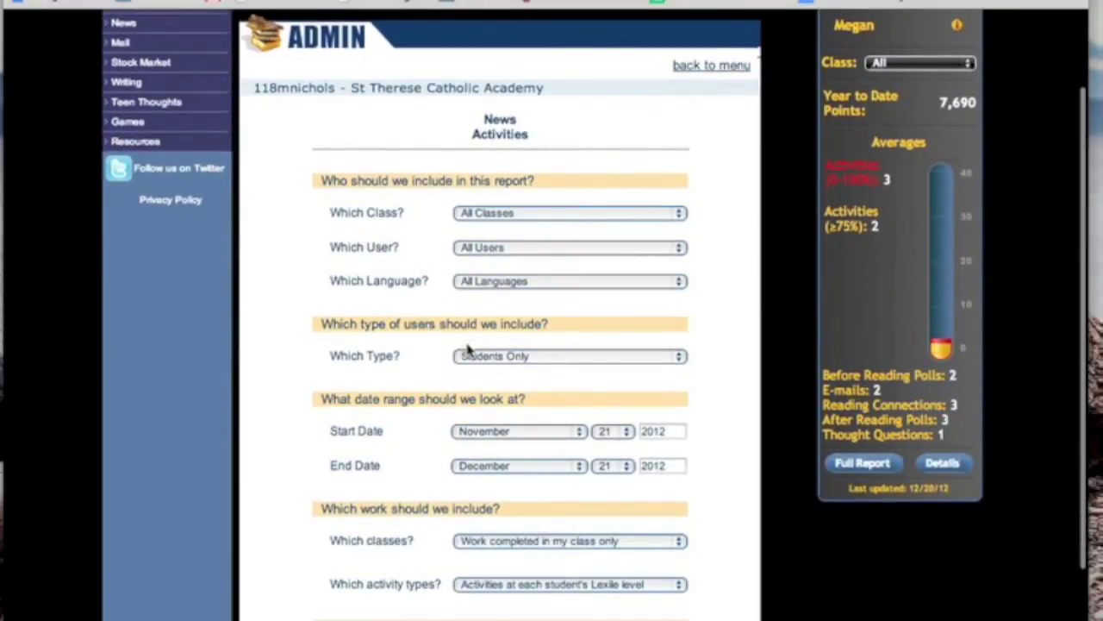
pyautogui.click(496, 215)
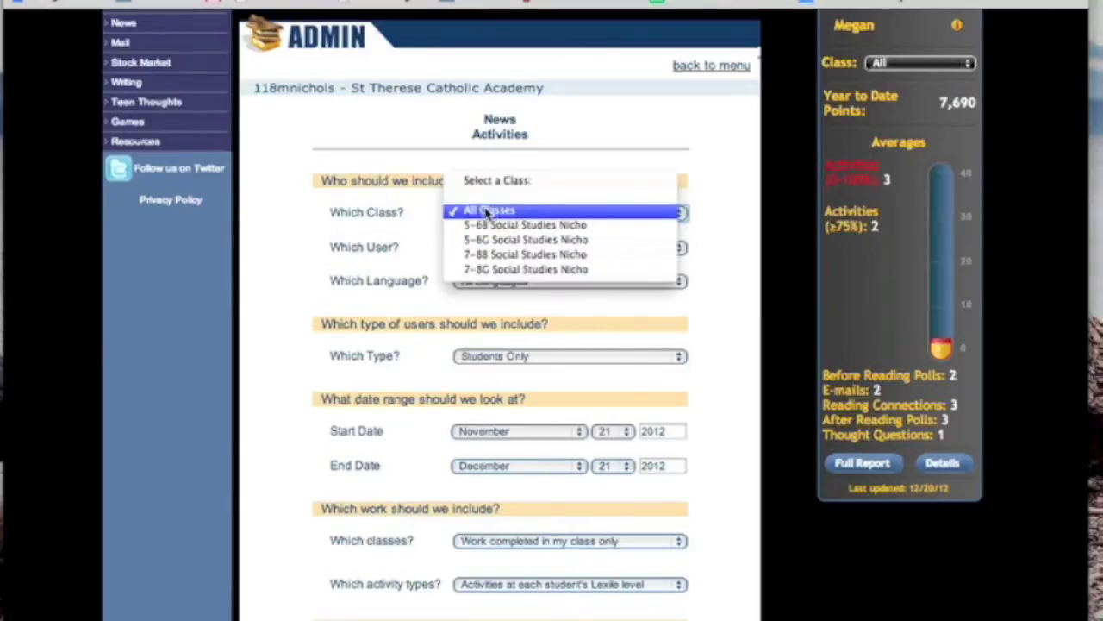
pyautogui.click(408, 243)
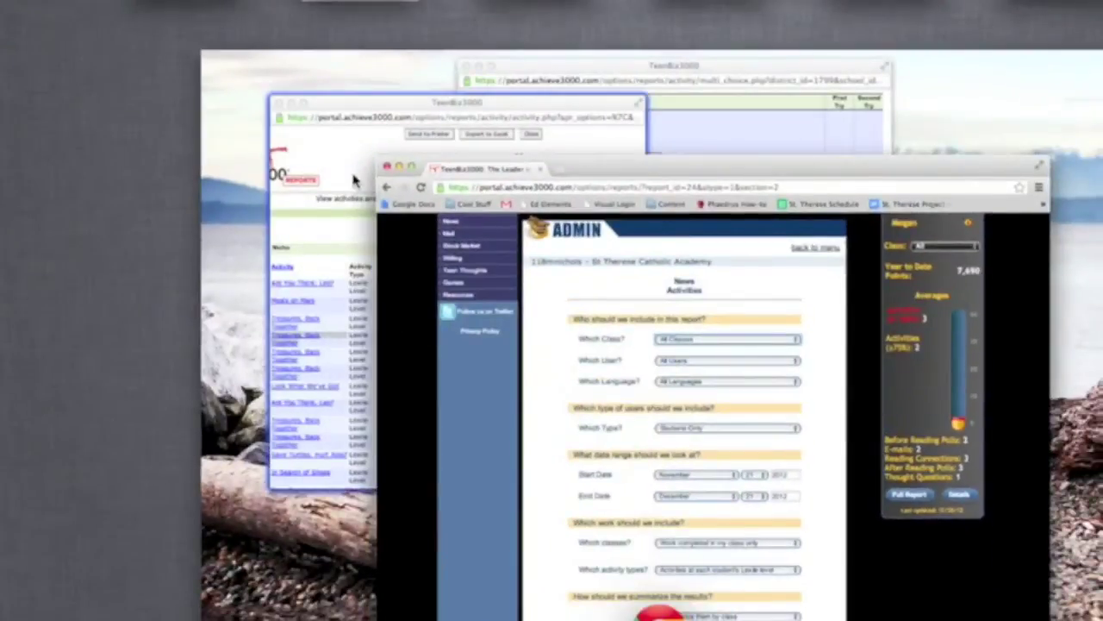
# Review the generated News Activities report's student scores, starting from Dec 18 'Are You There, Leo?'
pyautogui.click(354, 179)
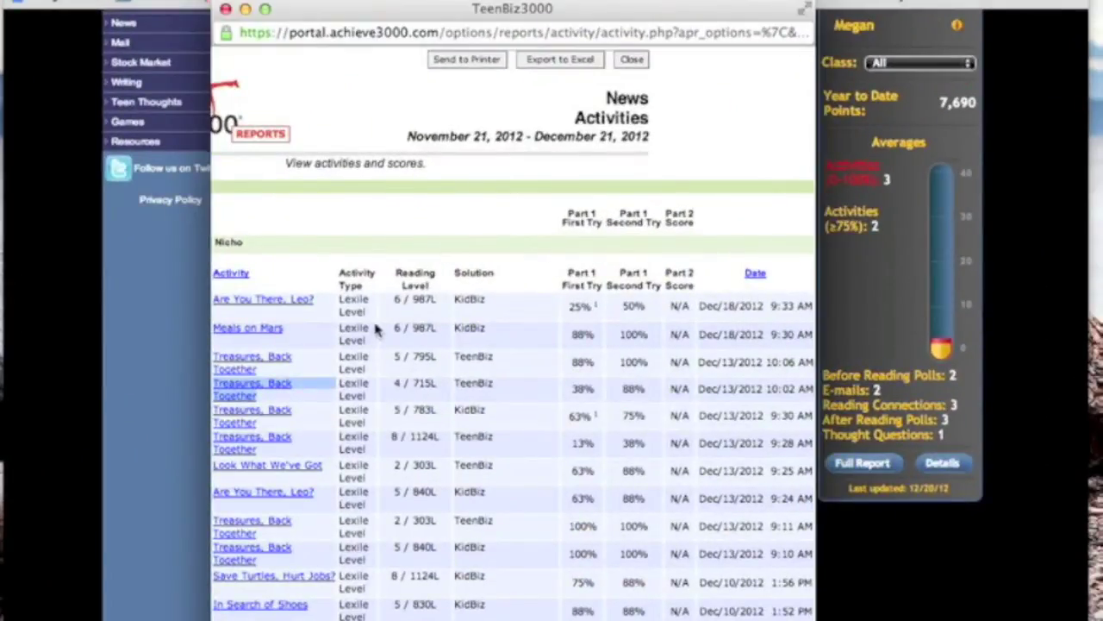
pyautogui.scroll(-2, 448, 376)
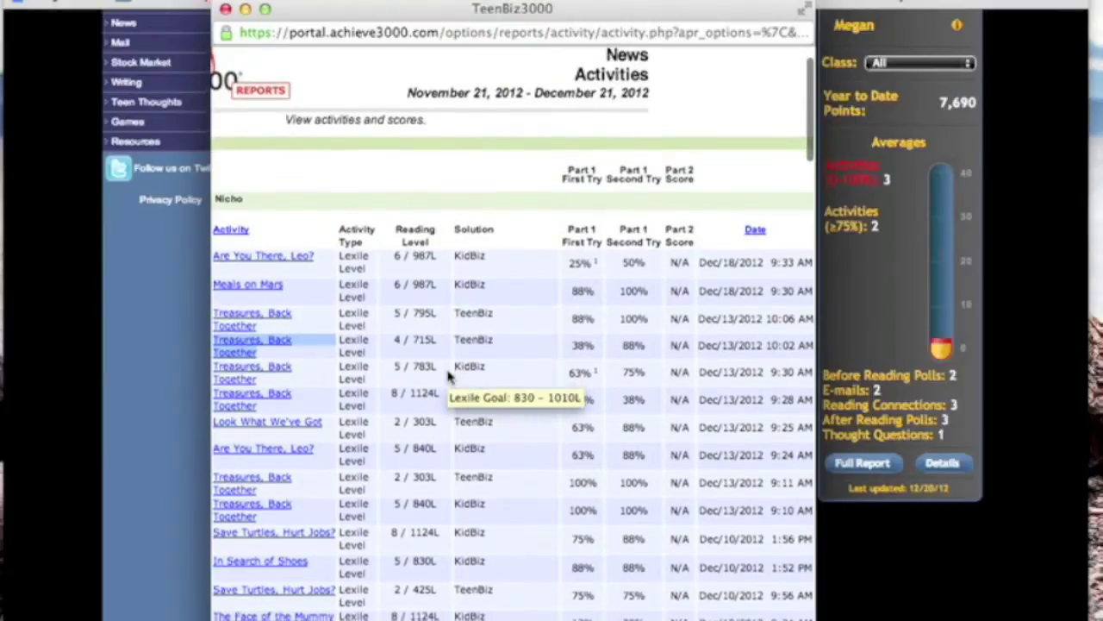
pyautogui.scroll(1, 448, 375)
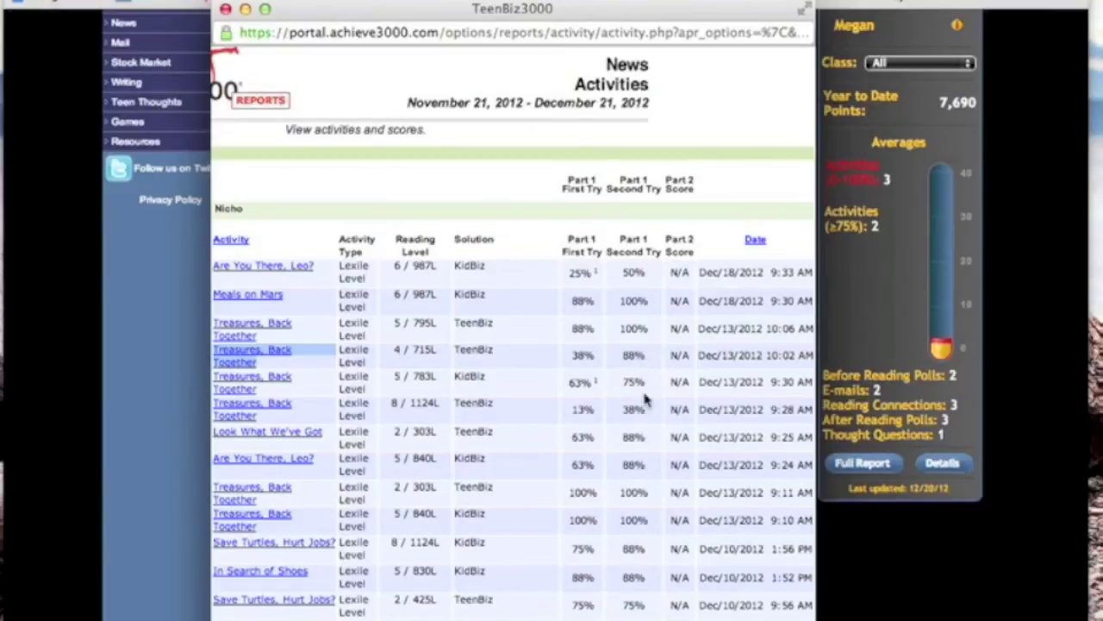
pyautogui.scroll(-1, 647, 362)
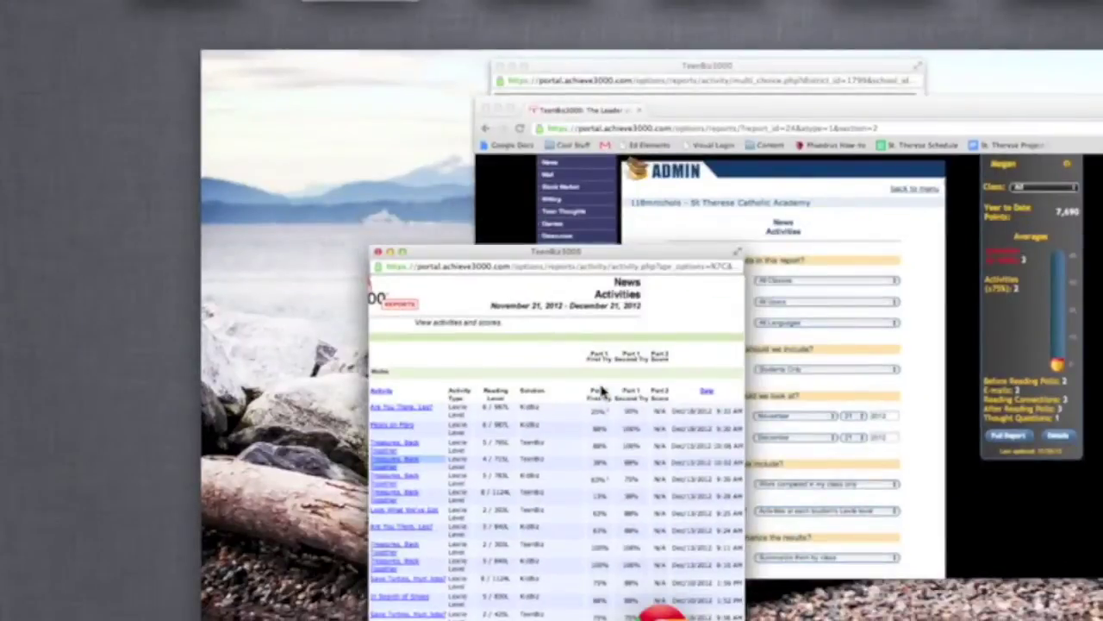
# Review each question's first and second try in the breakdown window, down to the Activity Score row
pyautogui.click(670, 66)
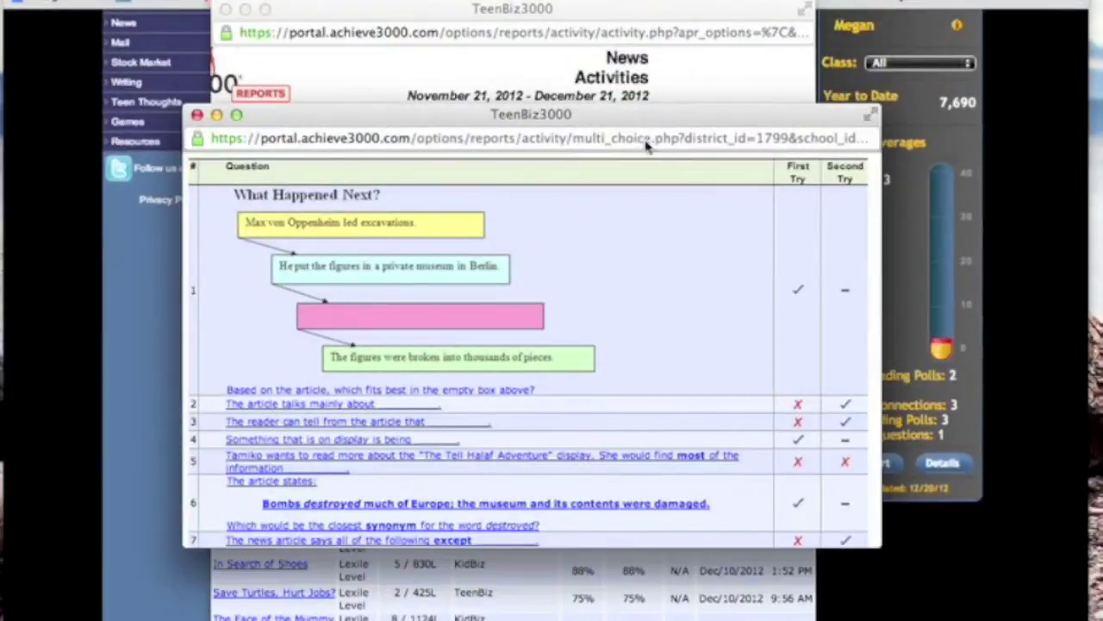
pyautogui.scroll(-3, 664, 301)
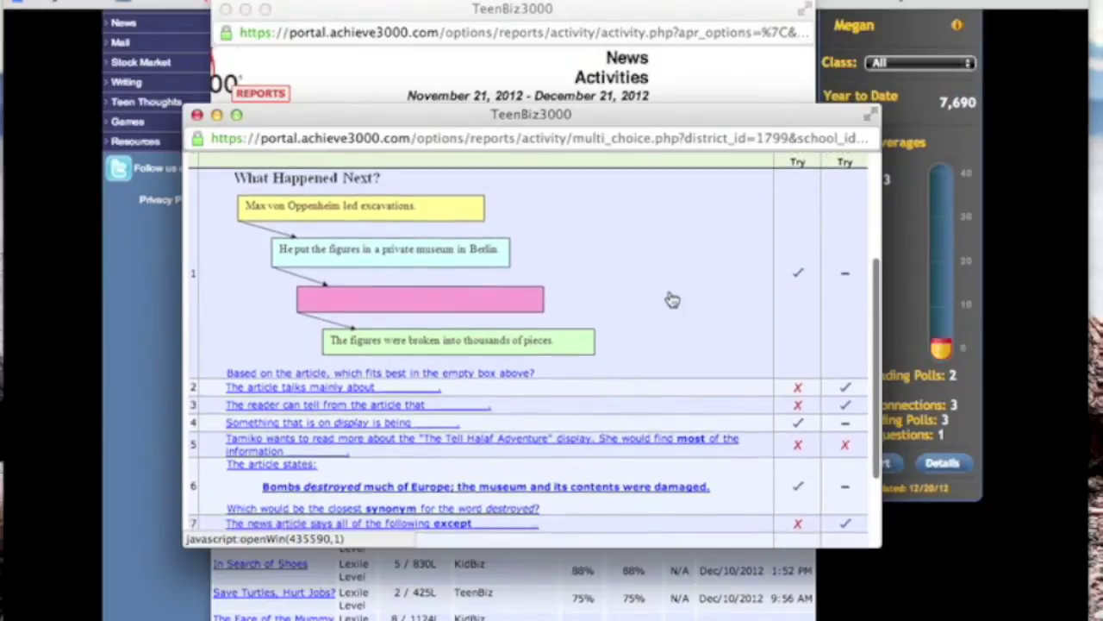
pyautogui.scroll(-1, 672, 299)
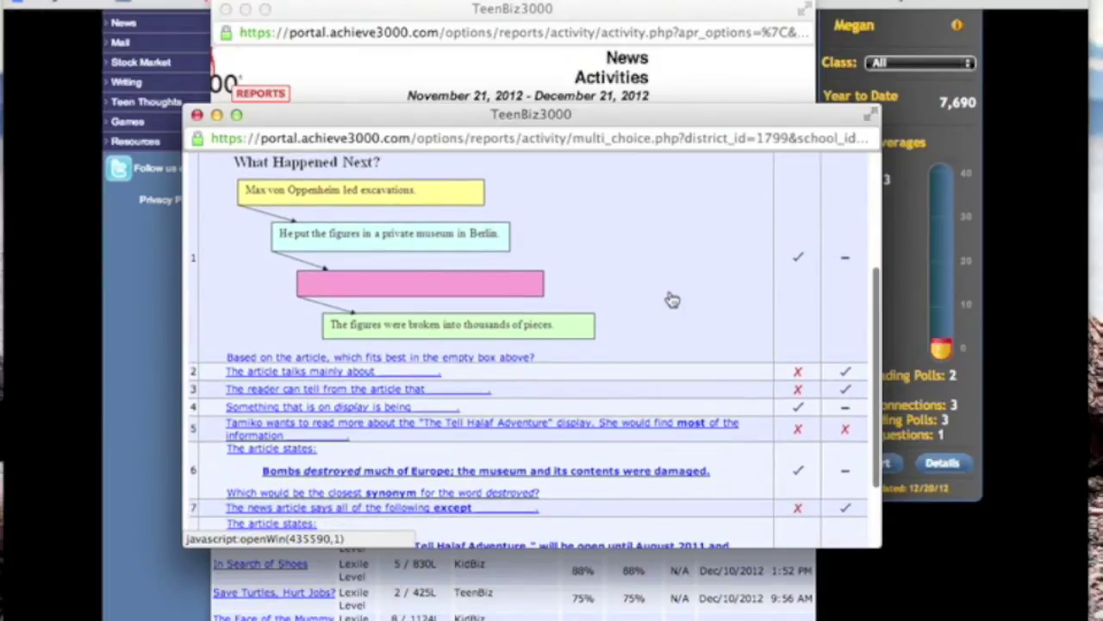
pyautogui.scroll(5, 672, 299)
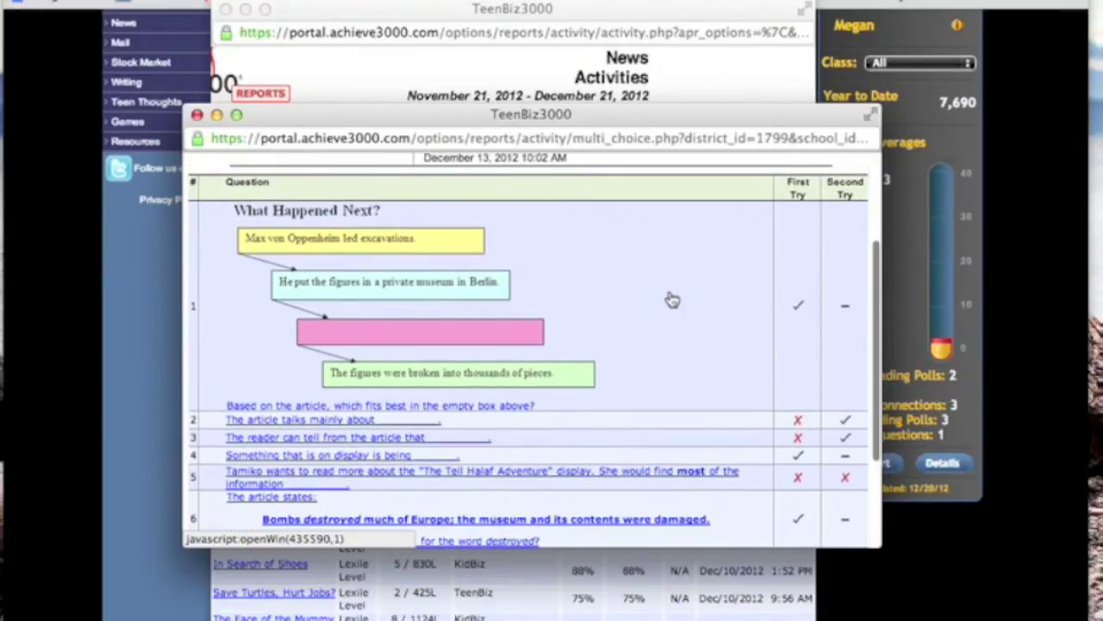
pyautogui.scroll(-1, 673, 299)
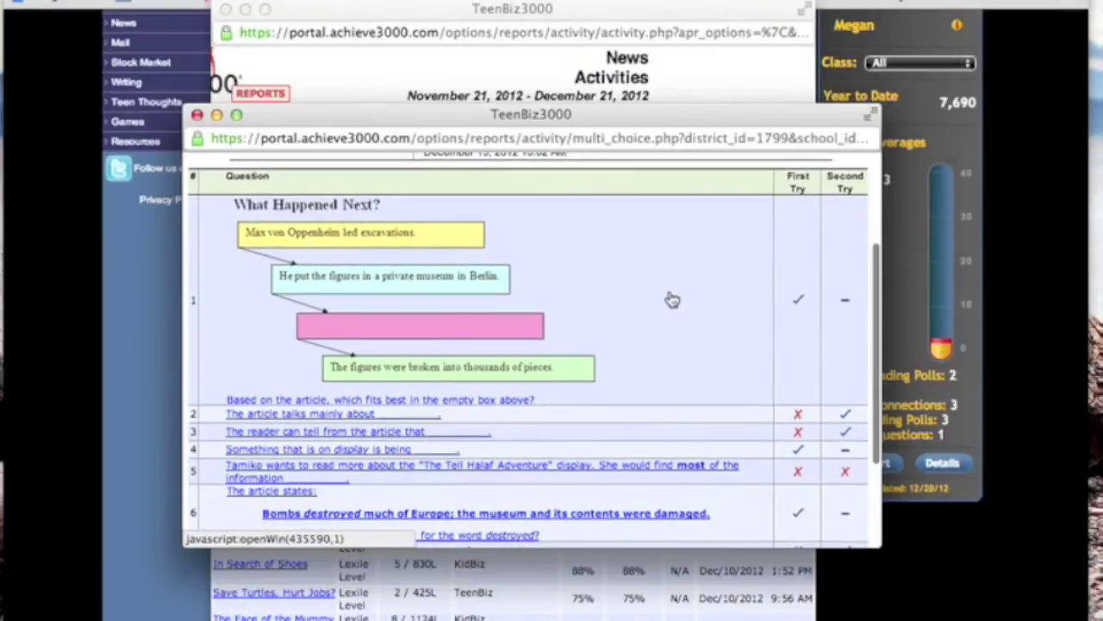
pyautogui.scroll(-2, 673, 299)
pyautogui.scroll(-4, 672, 299)
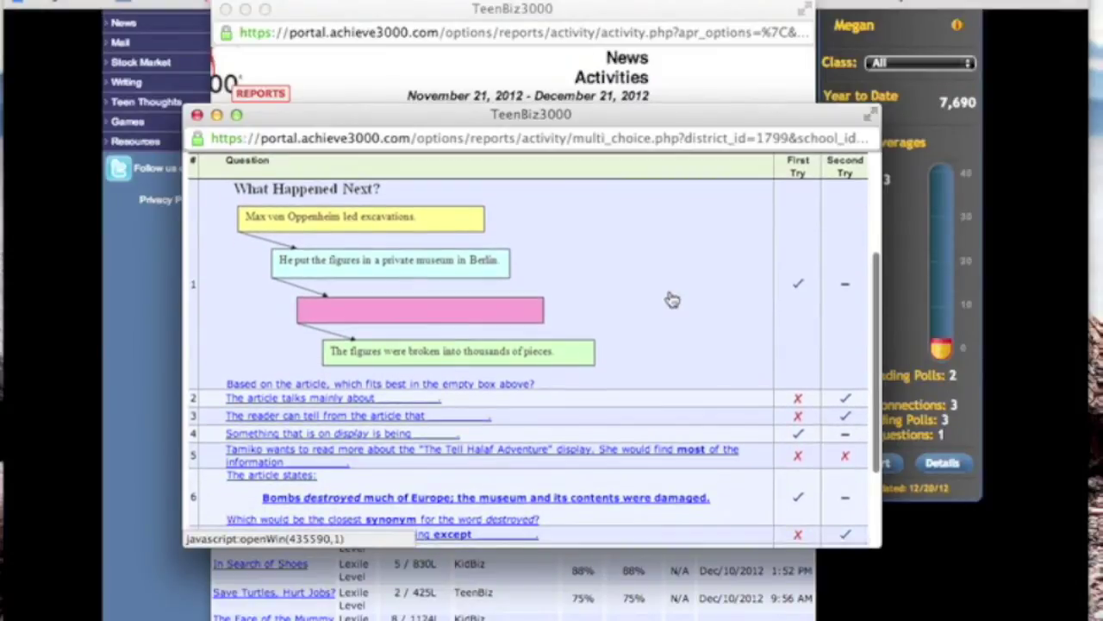
pyautogui.scroll(-2, 672, 299)
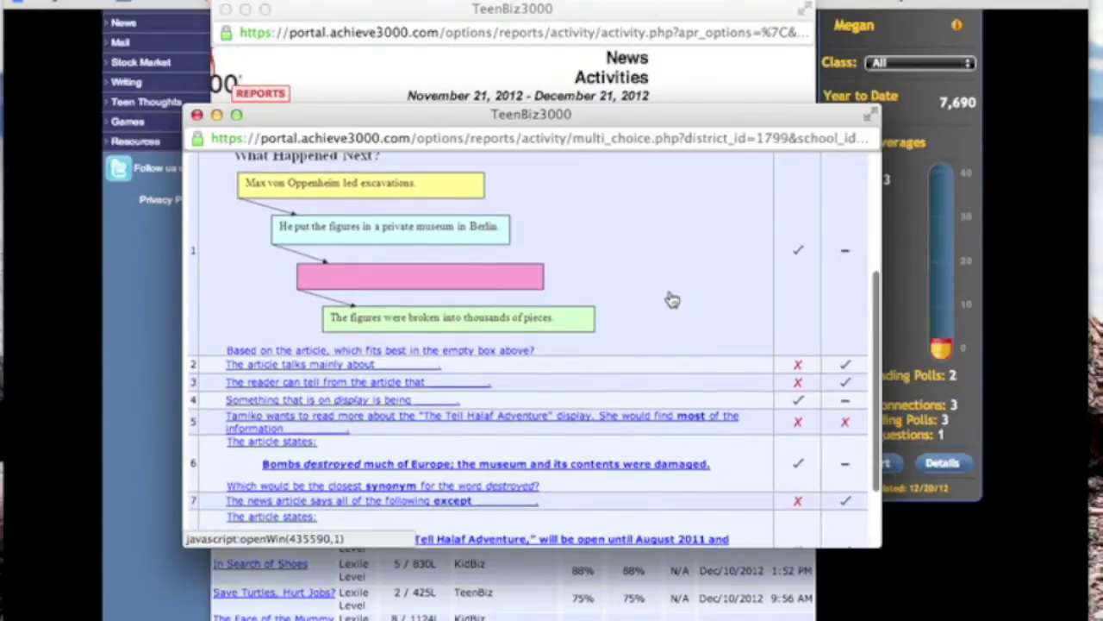
pyautogui.scroll(-2, 673, 299)
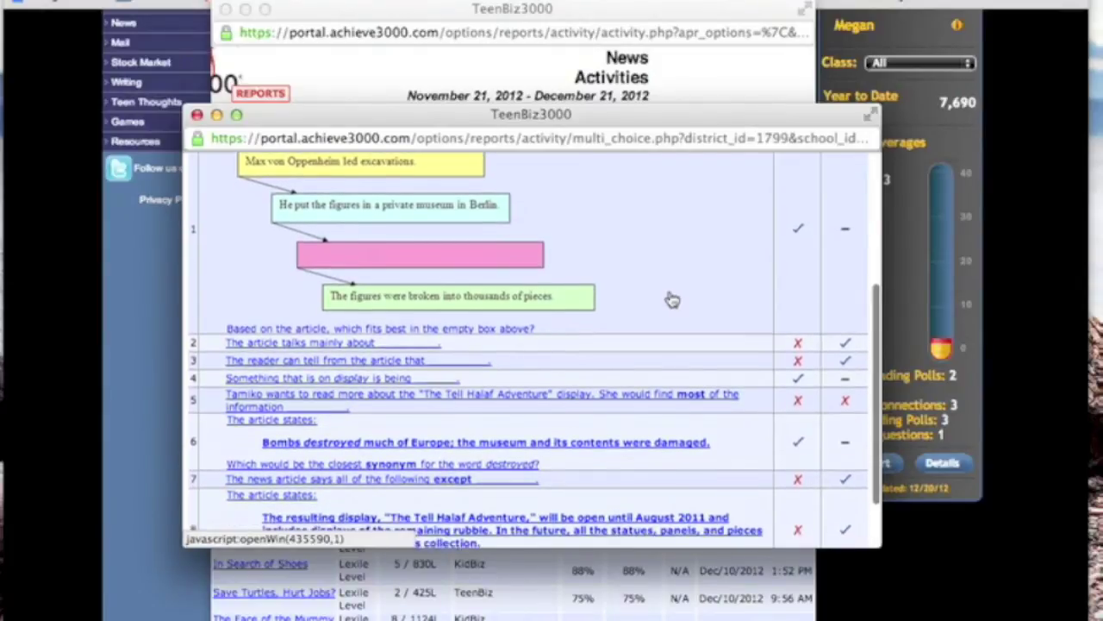
pyautogui.scroll(-3, 673, 299)
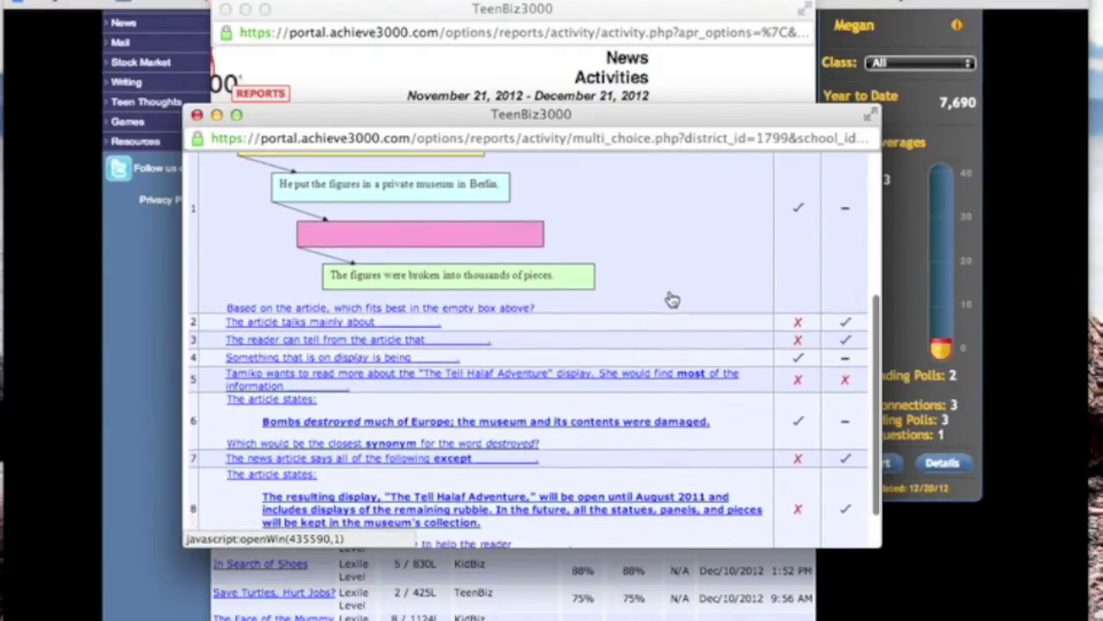
pyautogui.scroll(-3, 673, 299)
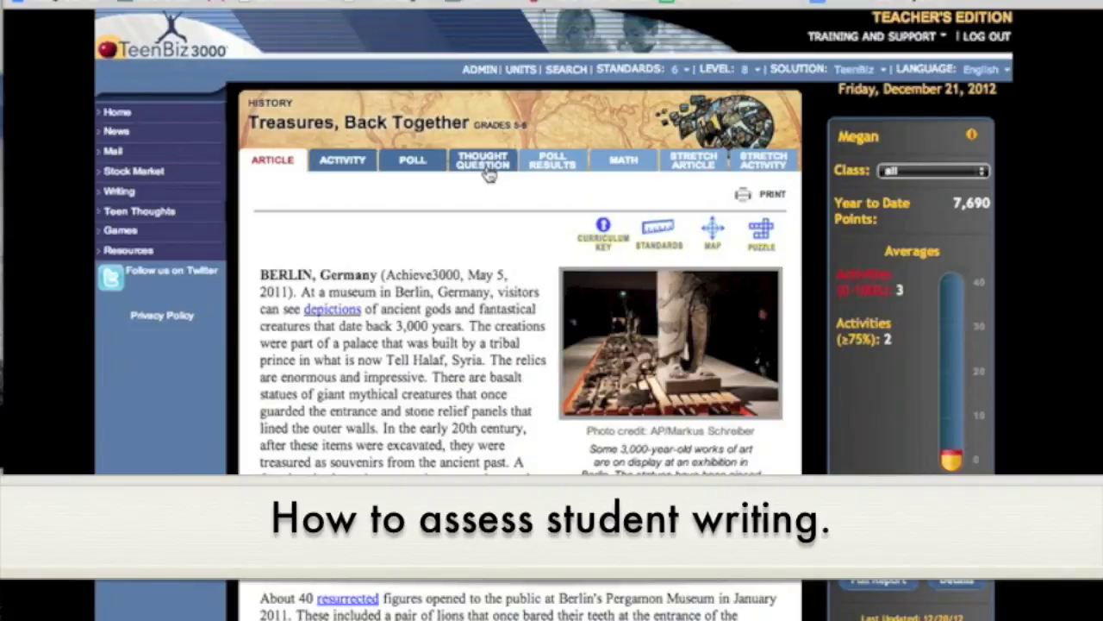
# Review the Treasures, Back Together Thought Question photo prompt, then bring up its writing rubric
pyautogui.click(483, 161)
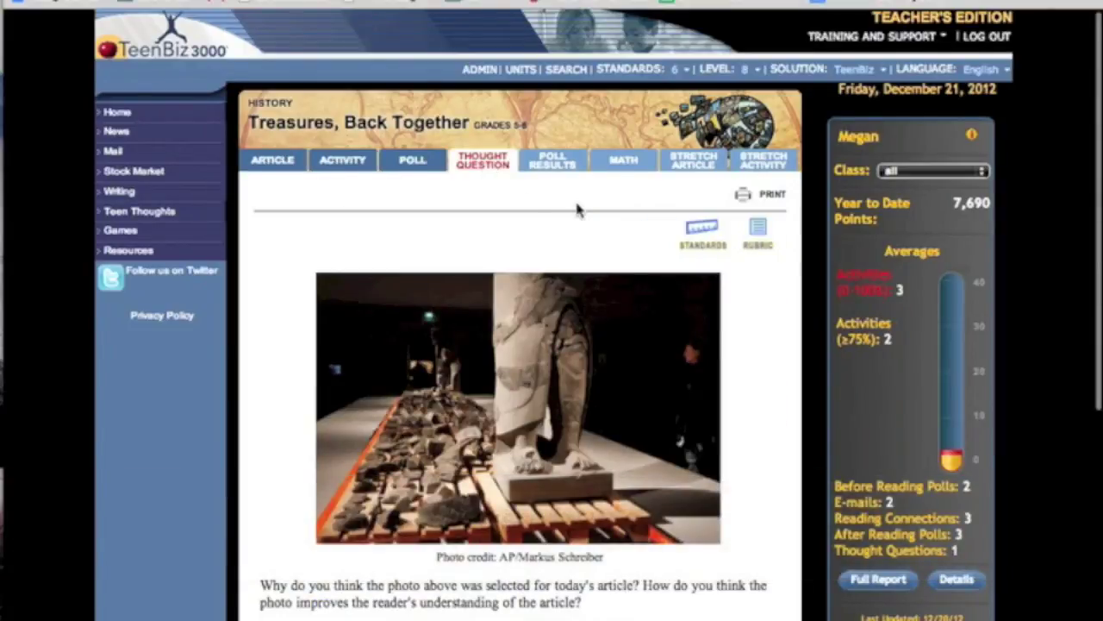
pyautogui.scroll(-3, 577, 209)
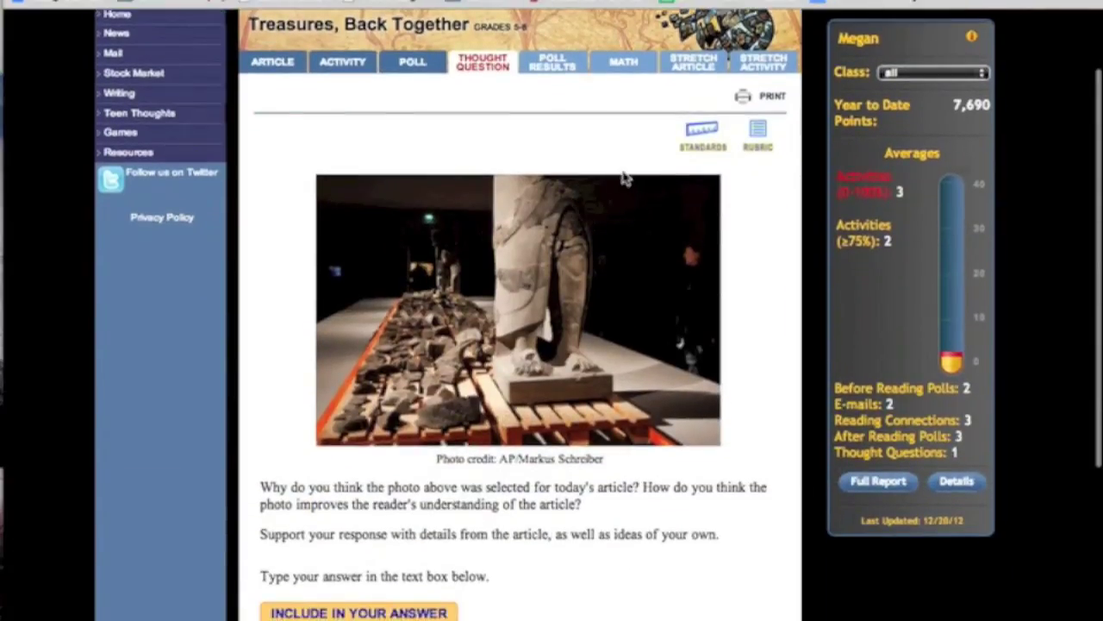
pyautogui.scroll(-1, 776, 185)
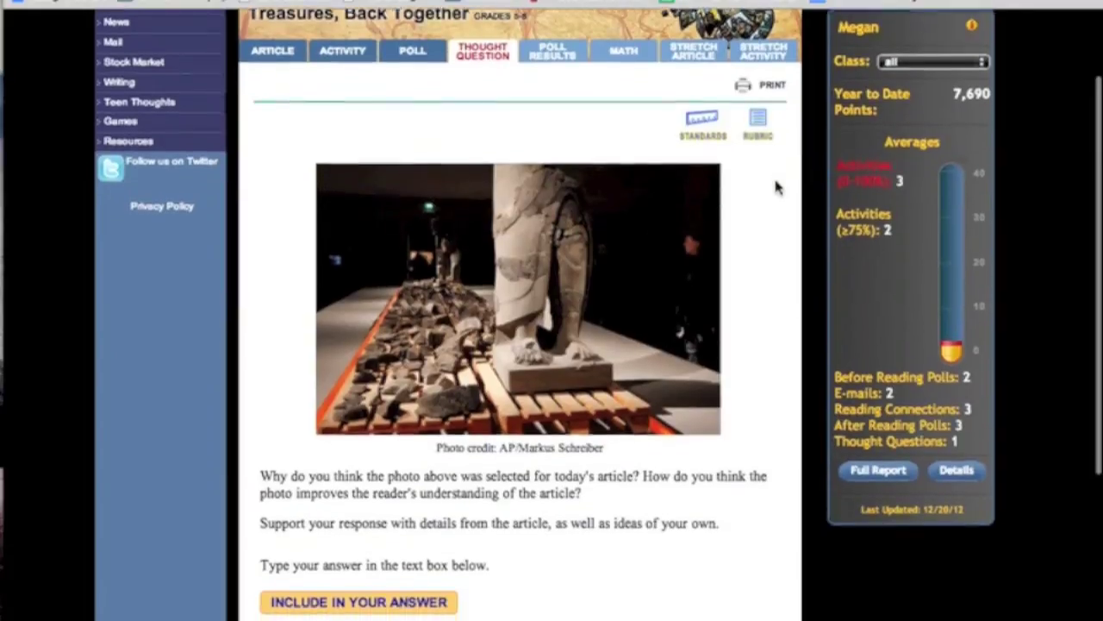
pyautogui.scroll(-1, 775, 185)
pyautogui.scroll(1, 776, 188)
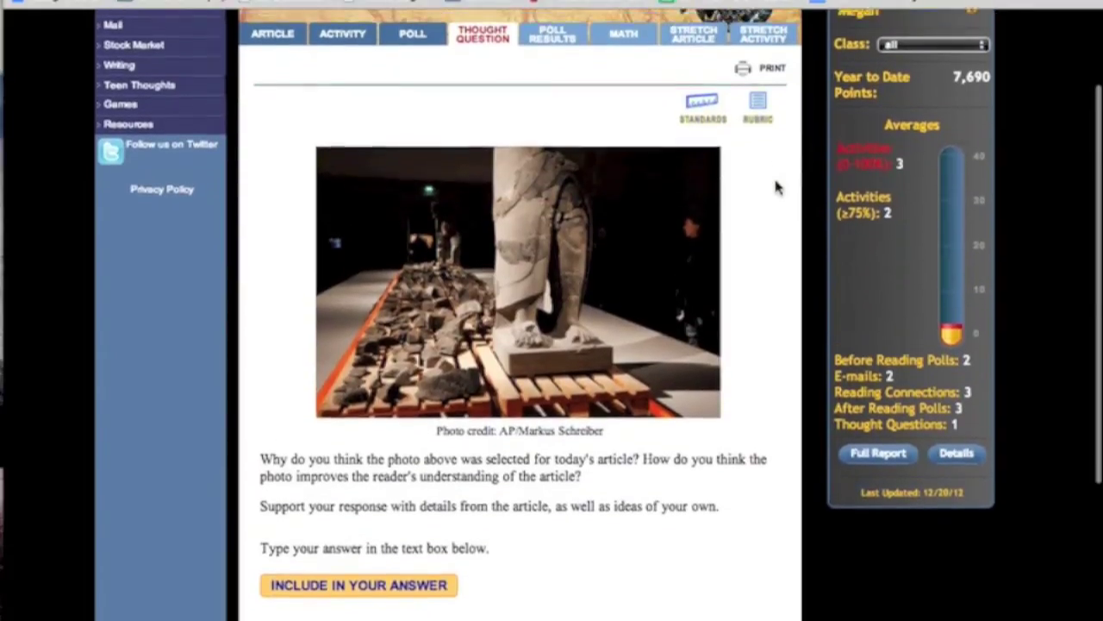
pyautogui.scroll(1, 776, 188)
pyautogui.scroll(1, 776, 186)
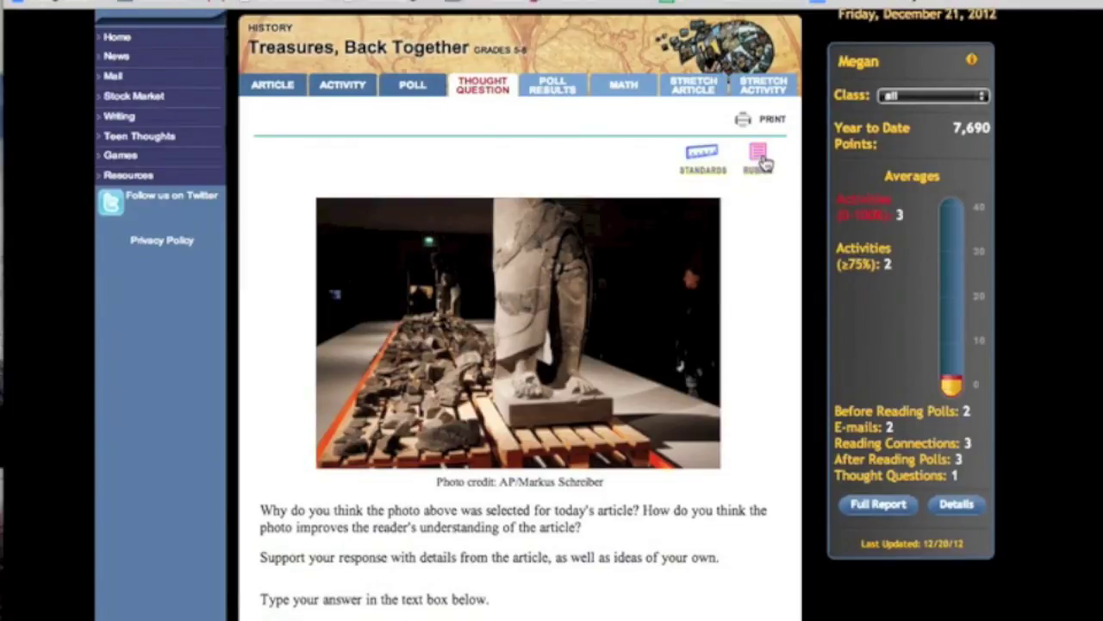
pyautogui.click(758, 157)
# Read the rubric's 4-to-1 criteria for task completion, main idea, mechanics and grammar, and style and creativity
pyautogui.scroll(-1, 510, 105)
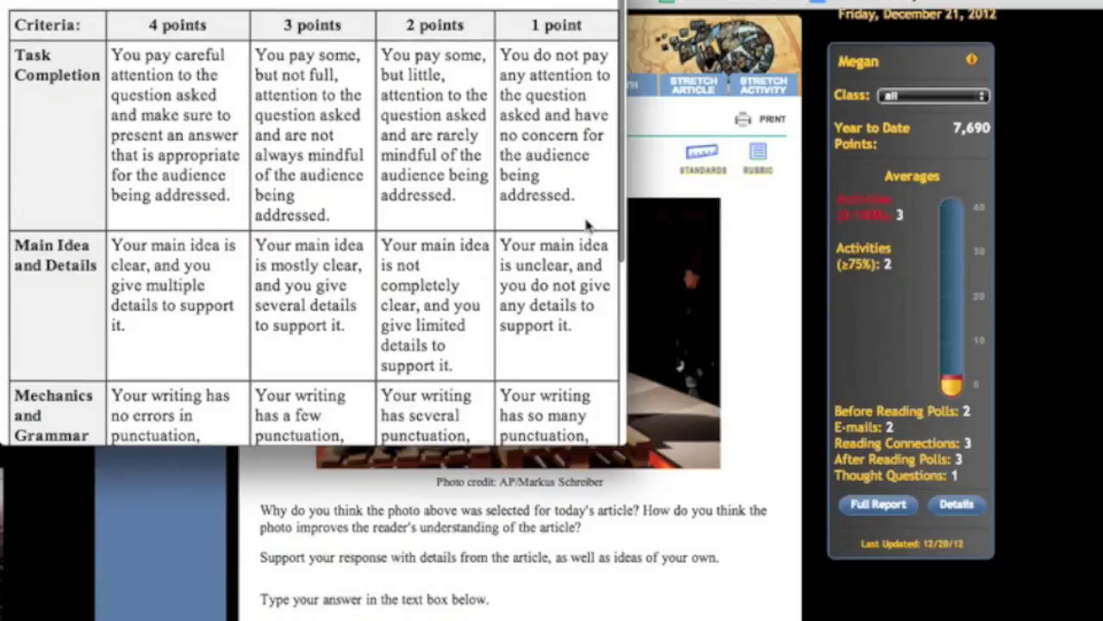
pyautogui.scroll(-1, 593, 250)
pyautogui.scroll(-1, 593, 250)
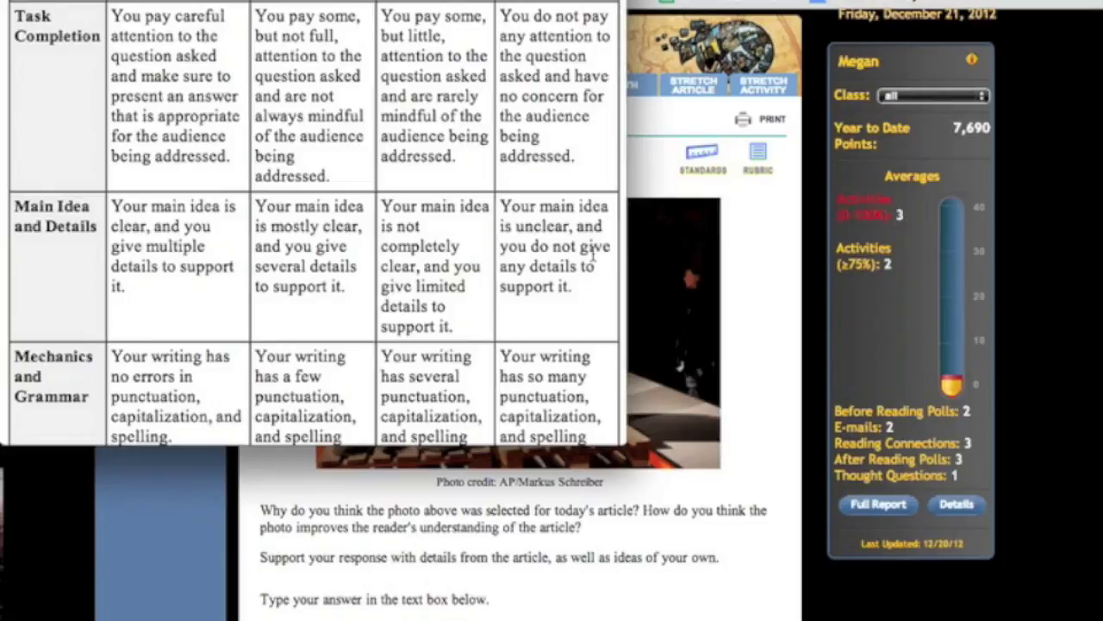
pyautogui.scroll(-1, 593, 250)
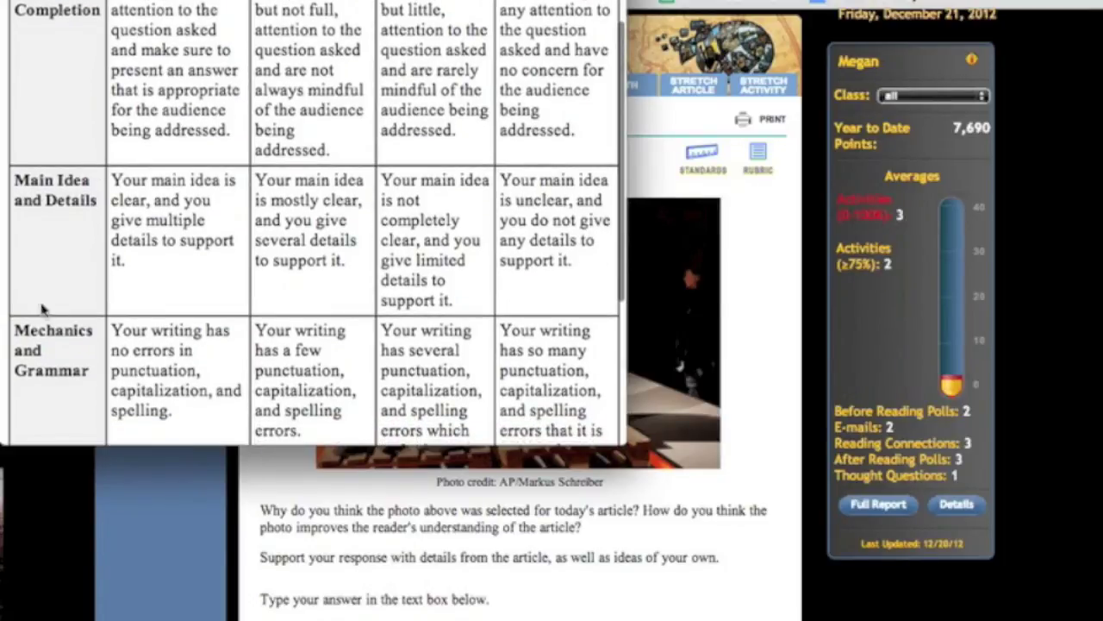
pyautogui.scroll(-2, 52, 366)
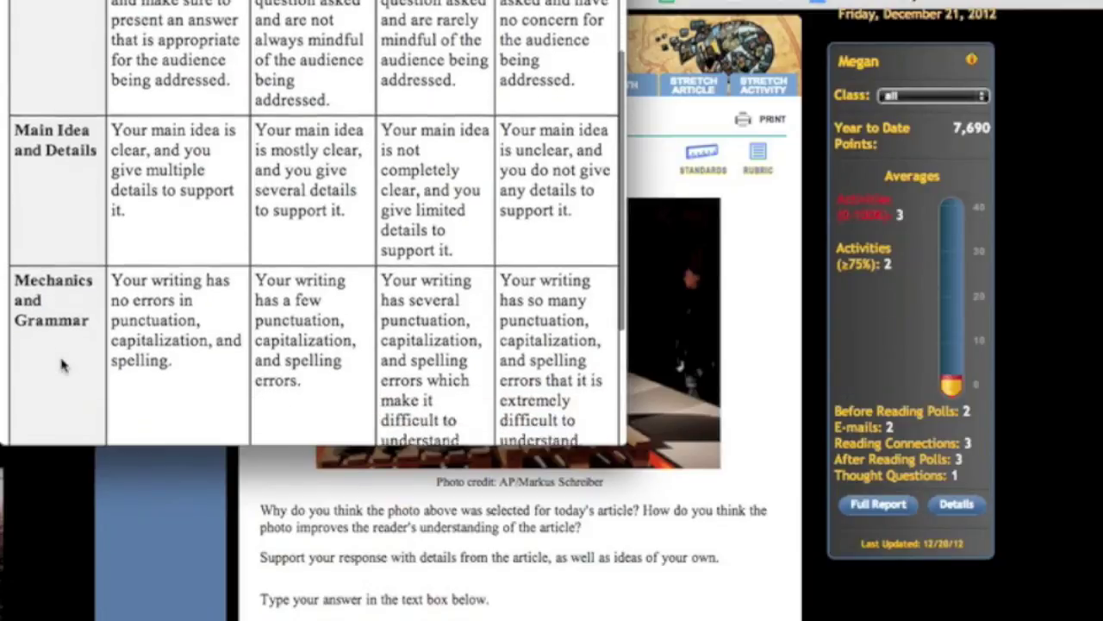
pyautogui.scroll(-5, 60, 365)
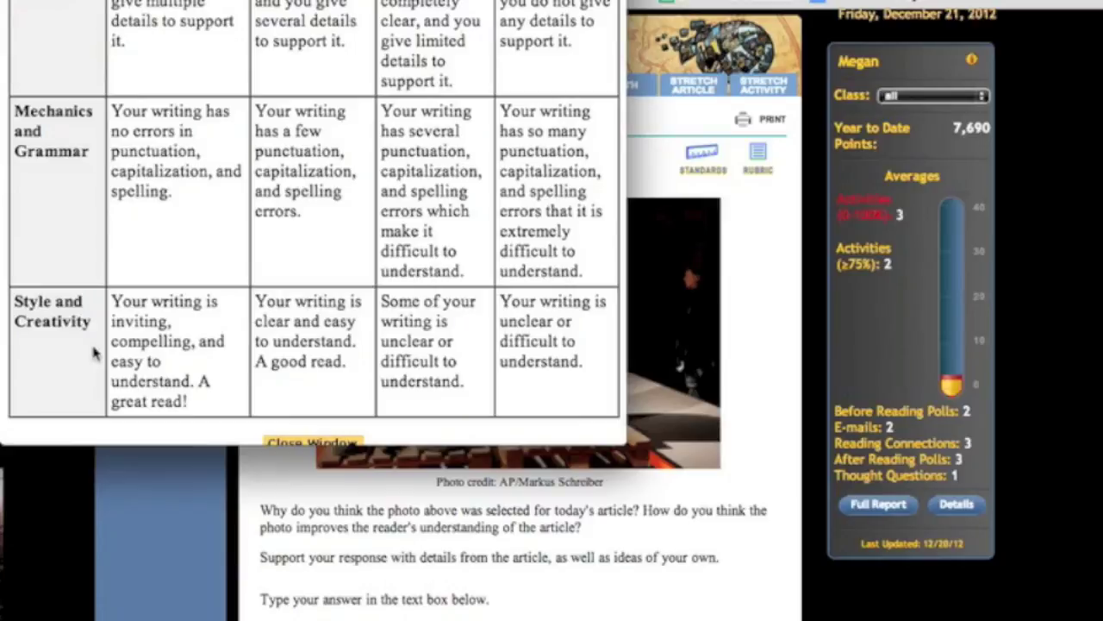
pyautogui.scroll(-1, 94, 354)
pyautogui.scroll(1, 95, 353)
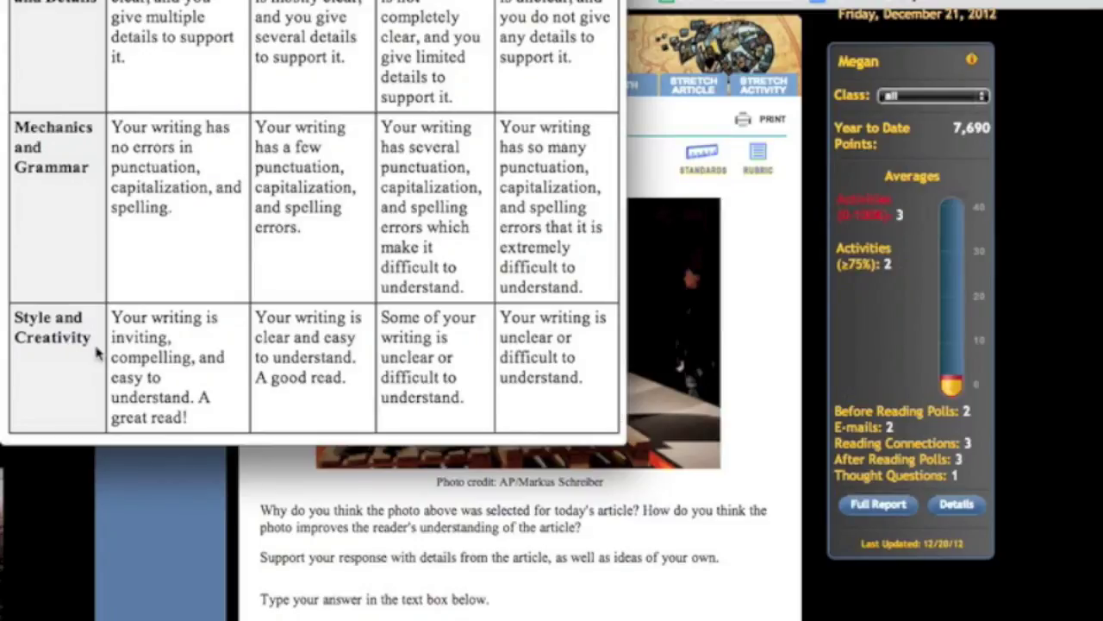
pyautogui.scroll(5, 142, 346)
pyautogui.scroll(10, 142, 346)
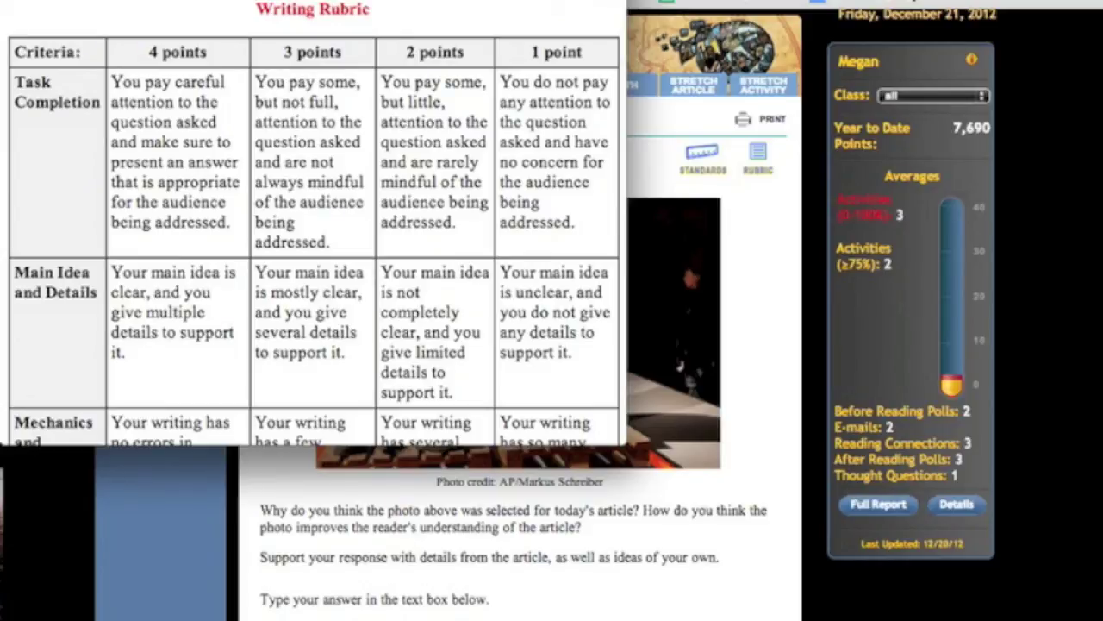
# Close the Writing Rubric window with Cmd+W, leaving the Thought Question page showing
pyautogui.press('super+w')
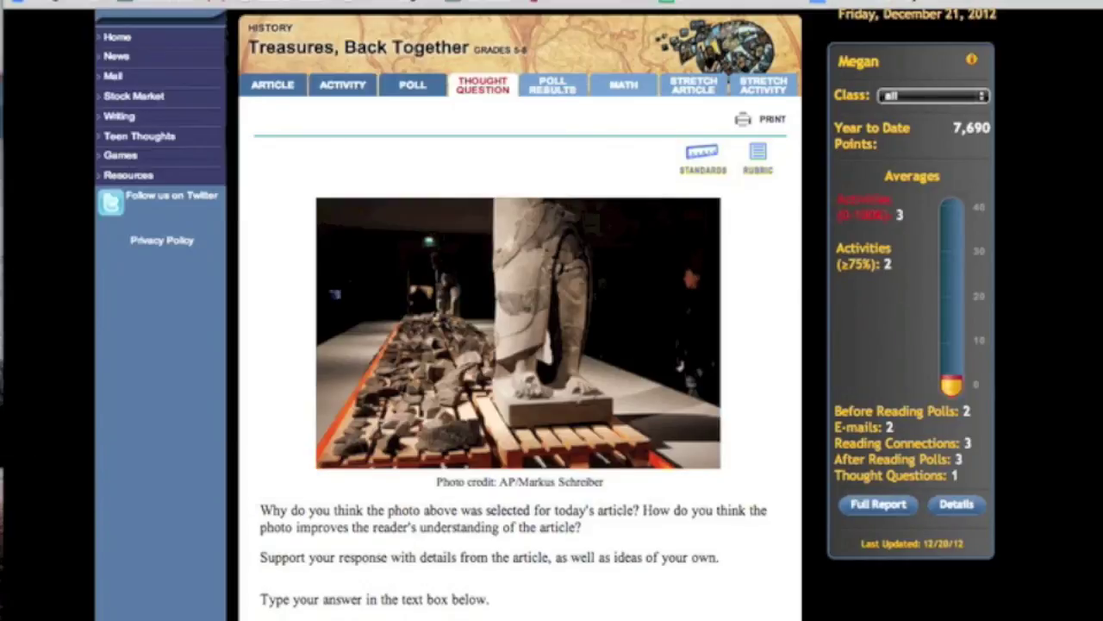